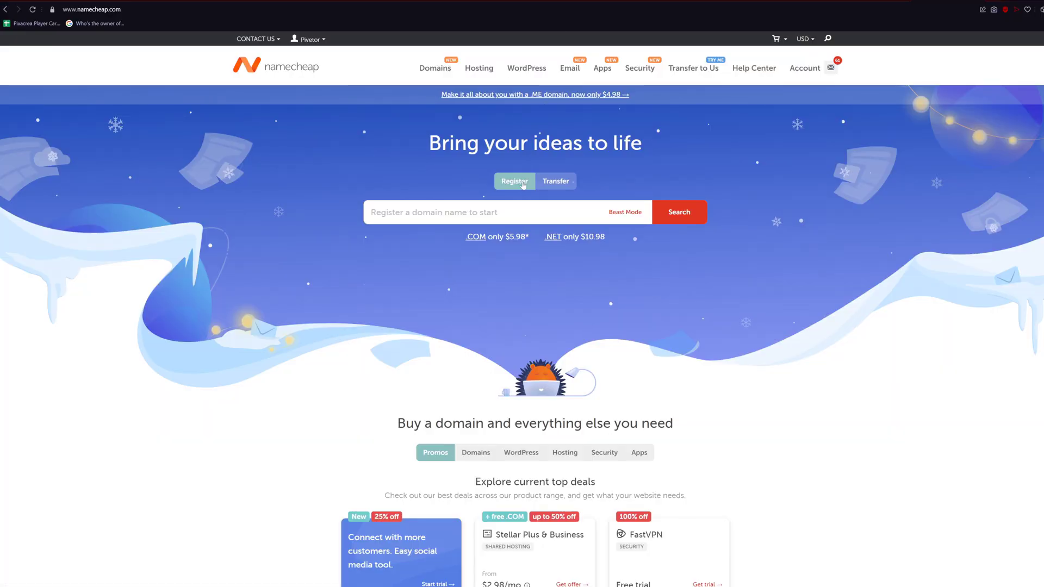
Search Namecheap for the domain name MyAmazingCardGame
left_click(508, 212)
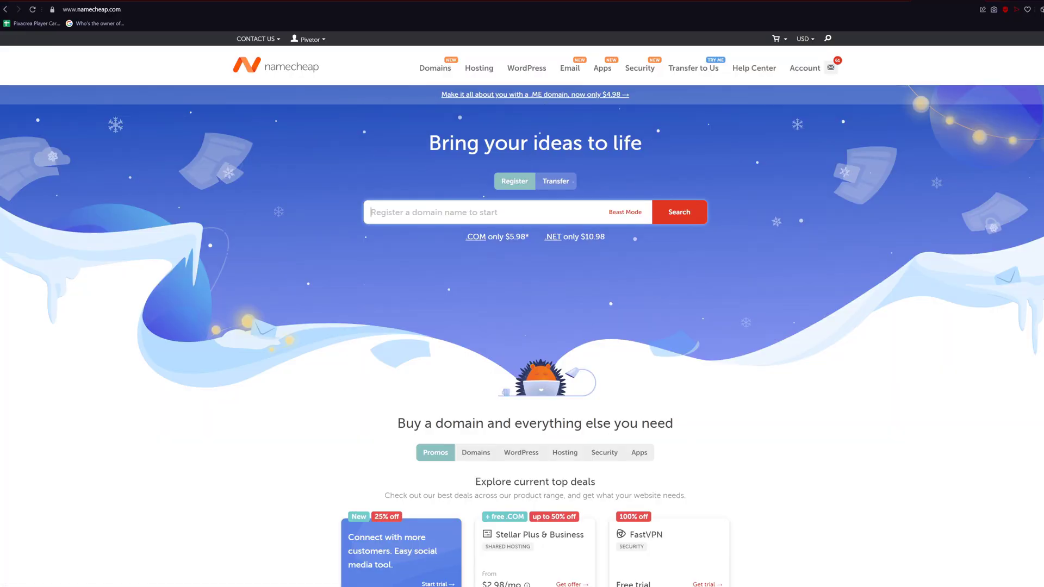
type("MyAmazingCardGame")
key("Return")
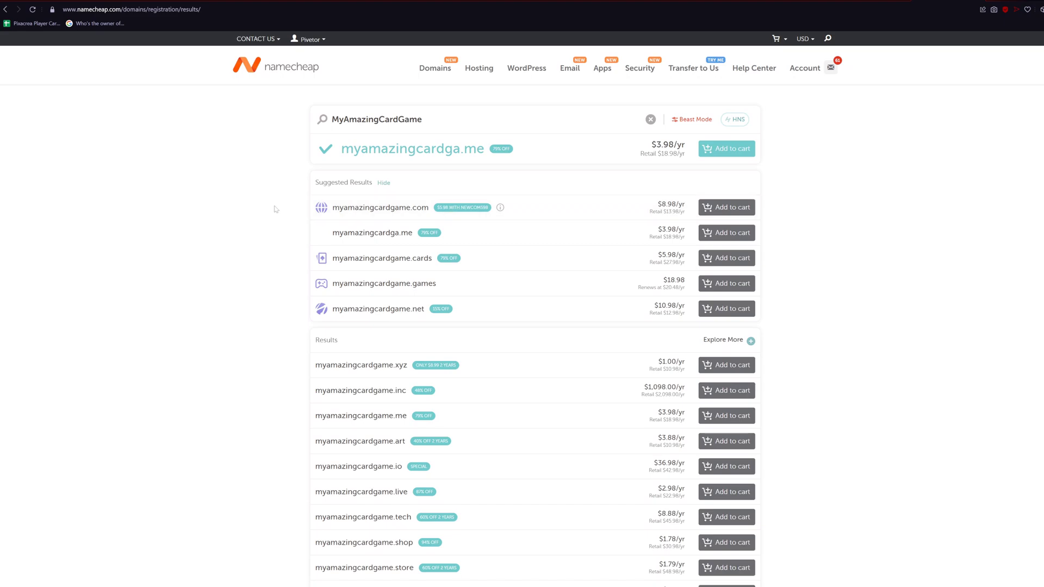
Compare the yearly prices of the suggested myamazingcardgame.com and myamazingcardga.me domains
left_click_drag(333, 207, 683, 212)
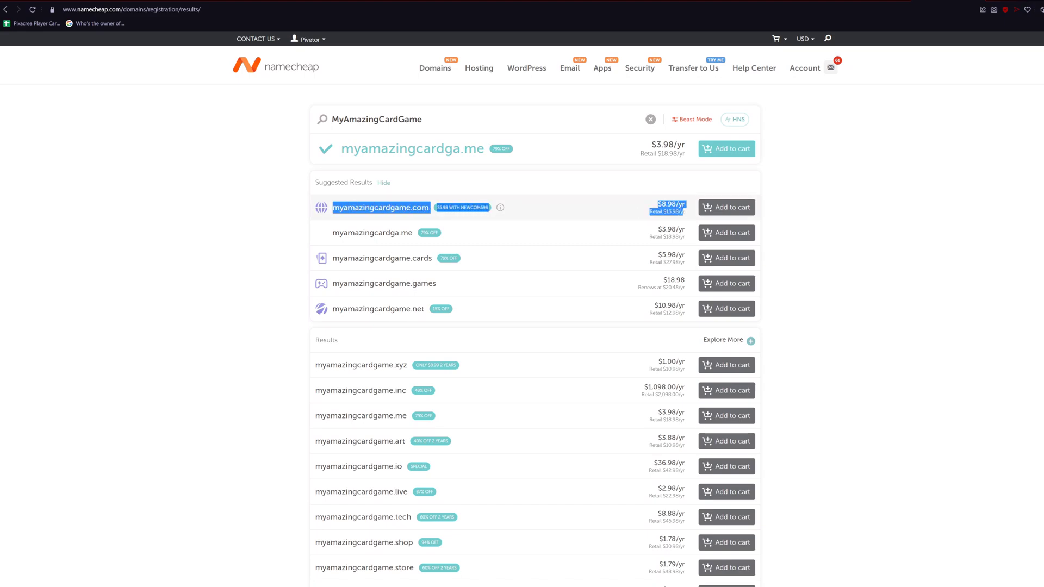
left_click(680, 170)
left_click_drag(652, 145, 692, 148)
left_click_drag(464, 149, 486, 150)
left_click(508, 440)
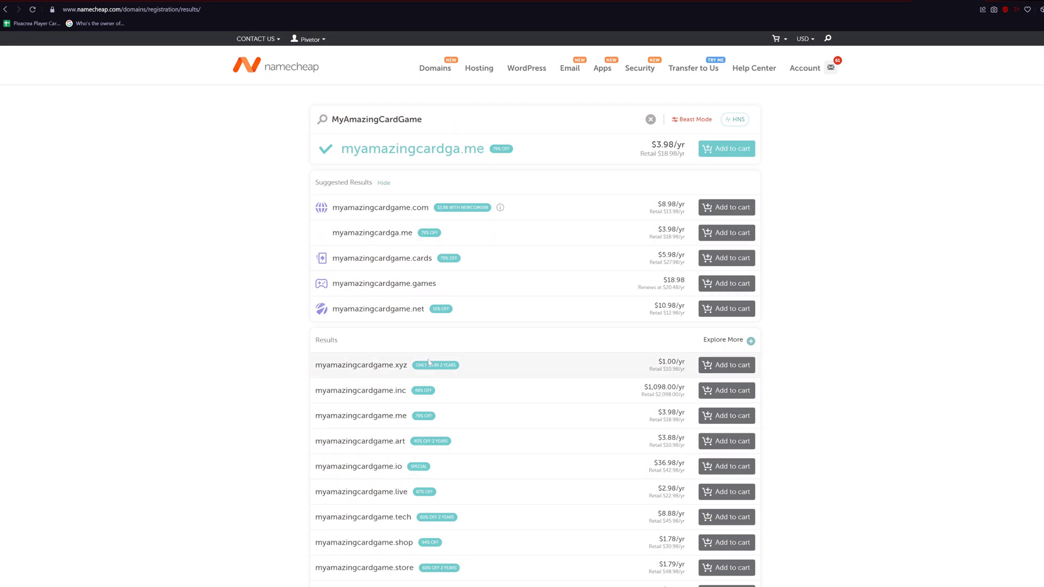
Look through the available domain endings and expand the results to include the 400+ additional extensions
scroll(475, 361, "down", 6)
scroll(524, 348, "down", 5)
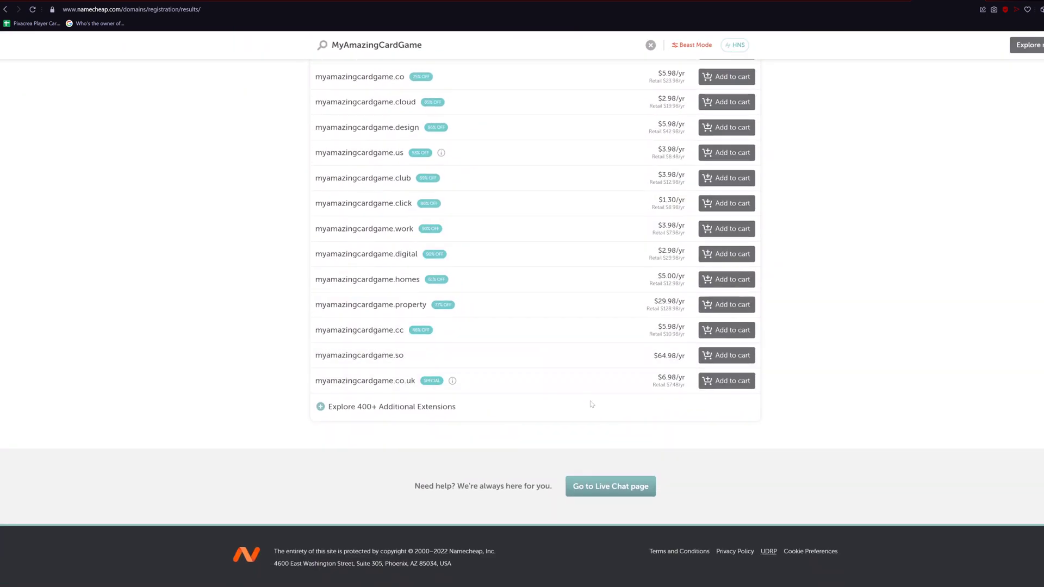
scroll(559, 421, "up", 2)
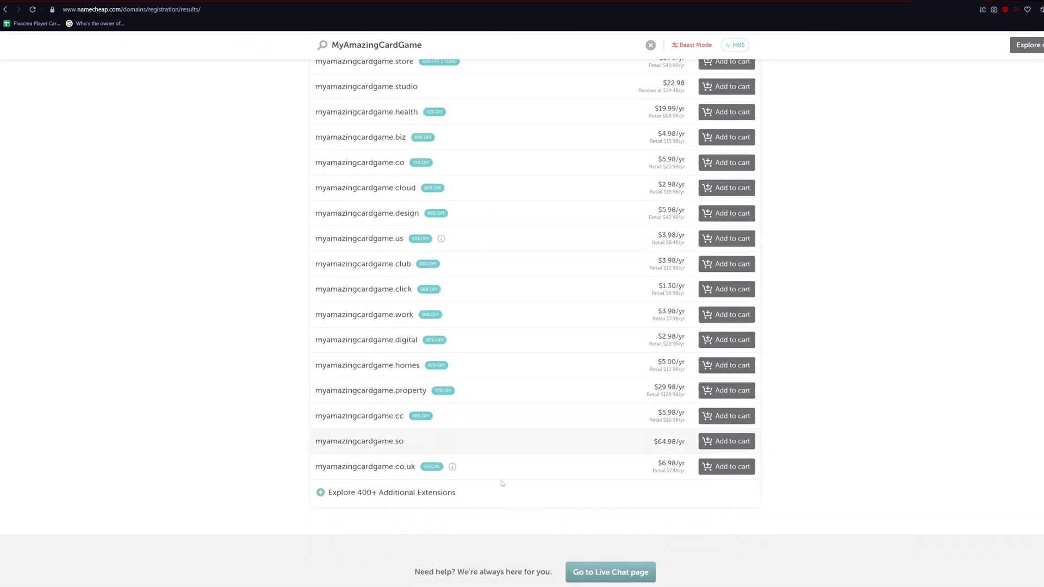
left_click(380, 494)
scroll(576, 355, "up", 6)
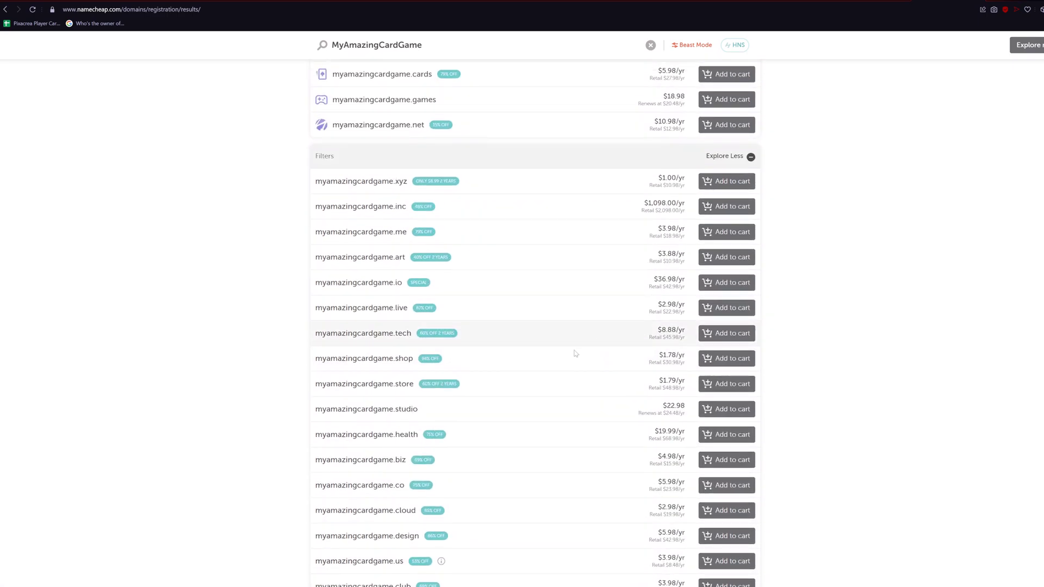
scroll(484, 267, "up", 3)
scroll(522, 348, "down", 10)
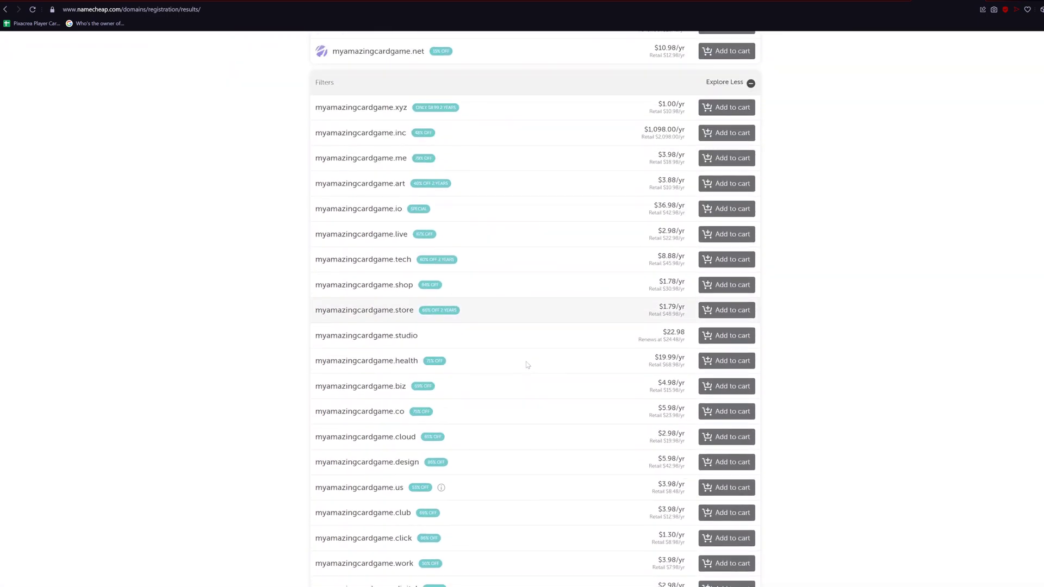
scroll(517, 369, "up", 10)
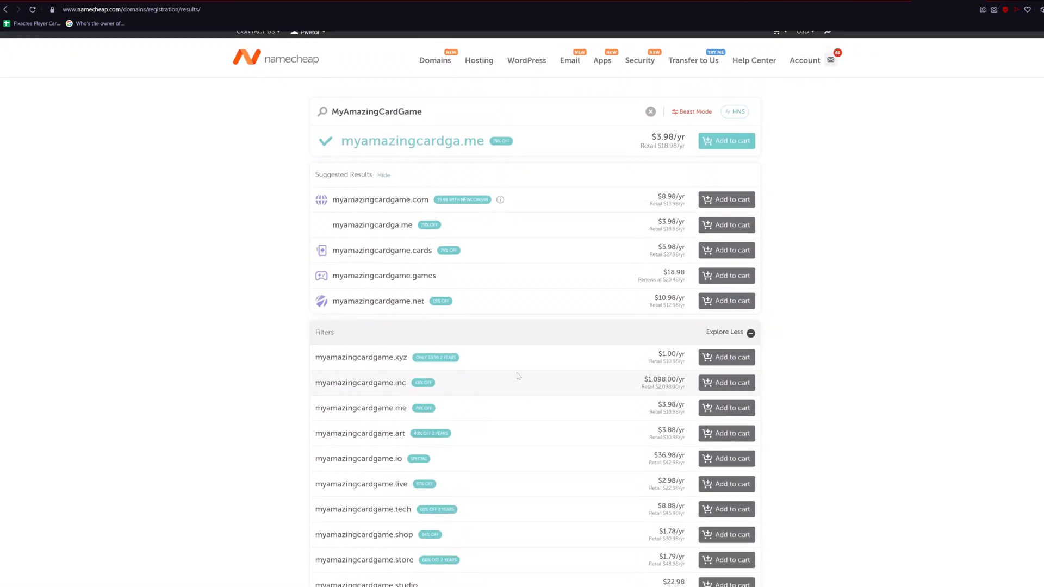
scroll(577, 246, "down", 3)
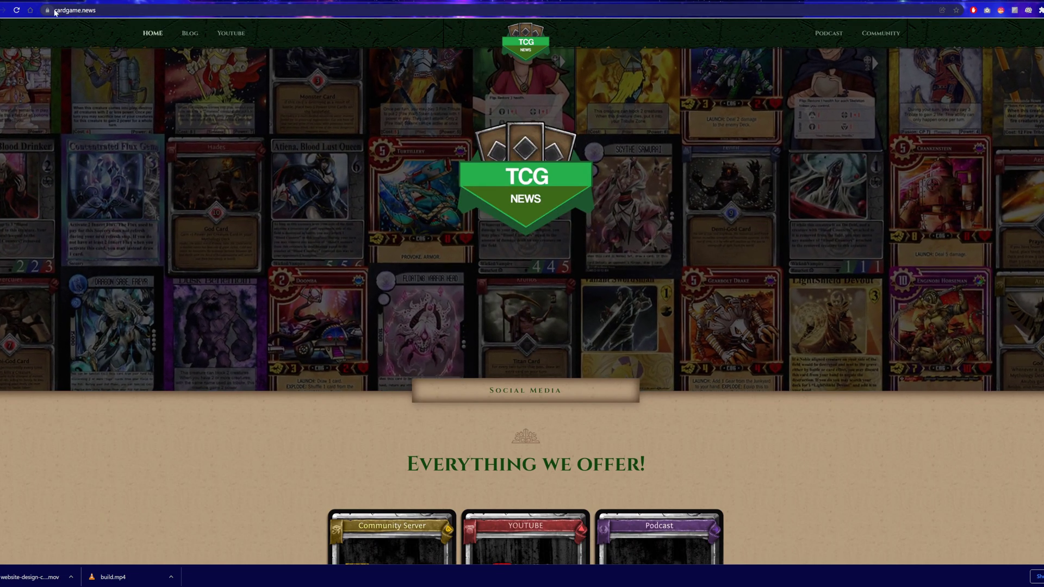
Examine the cardgame.news address and its homepage sections down to the footer as an example site
left_click_drag(53, 10, 96, 10)
left_click(938, 485)
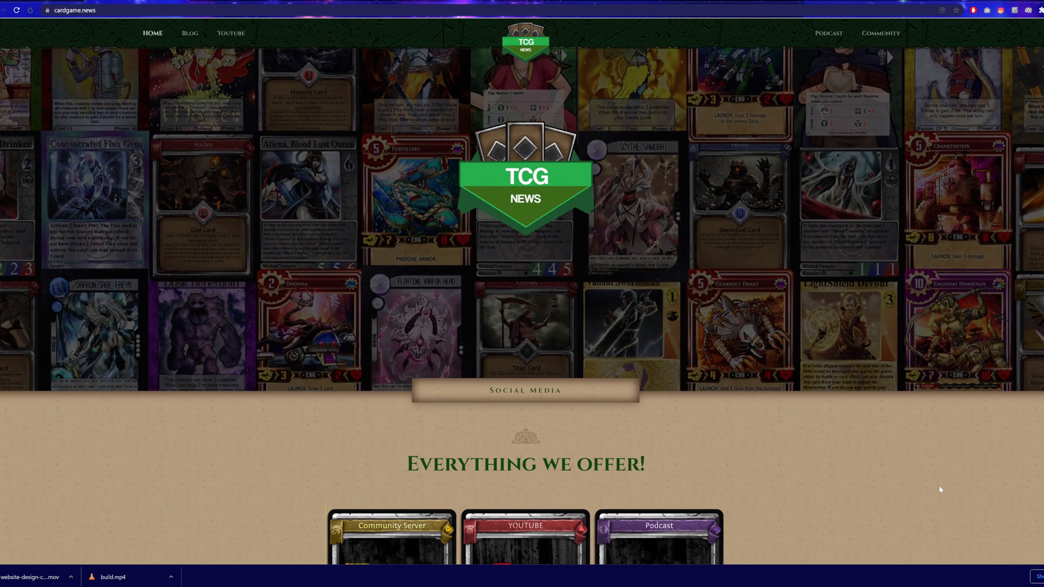
scroll(939, 485, "down", 5)
scroll(969, 458, "down", 10)
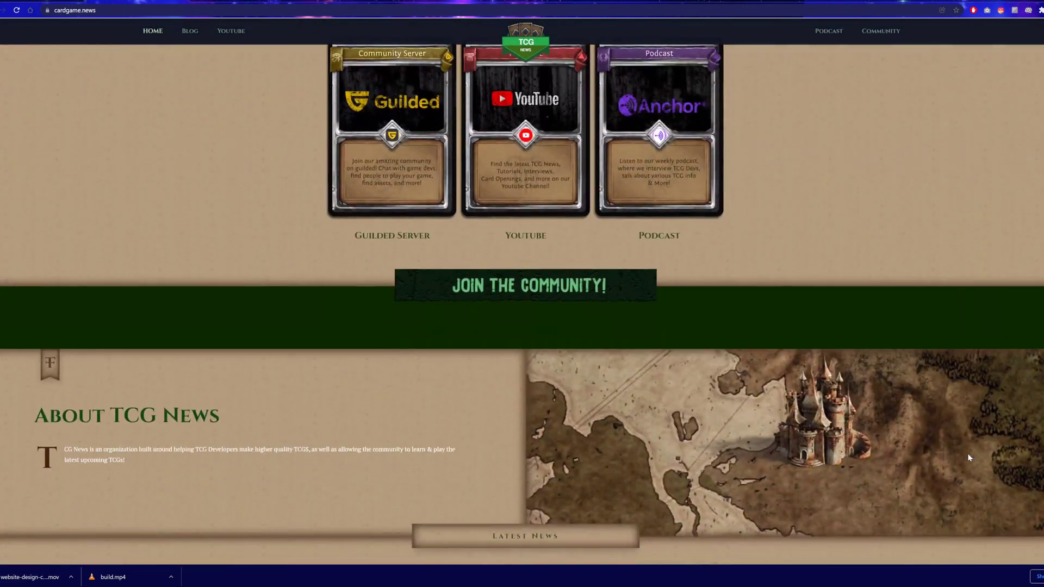
scroll(969, 458, "down", 10)
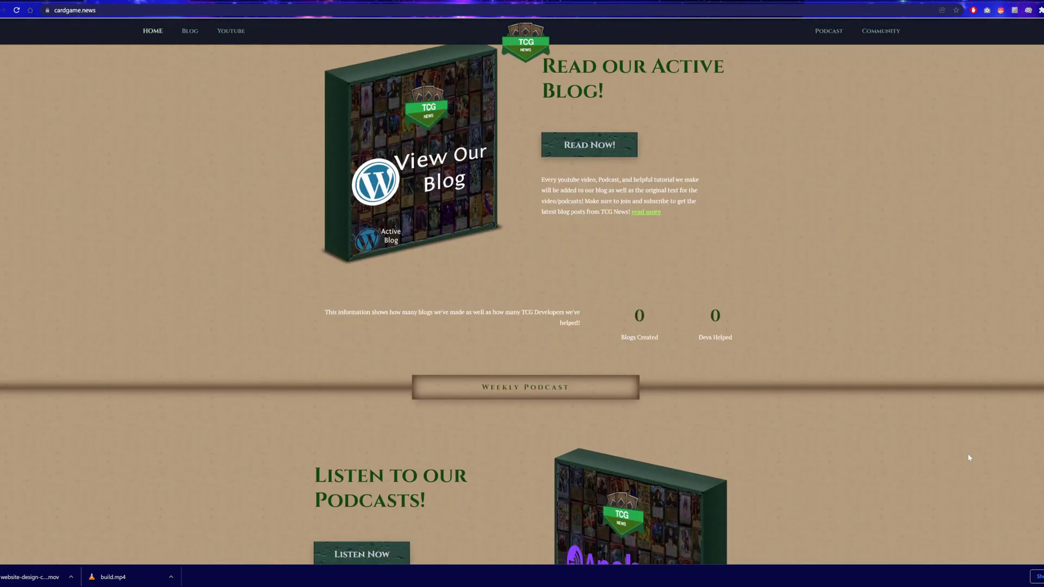
scroll(961, 456, "down", 10)
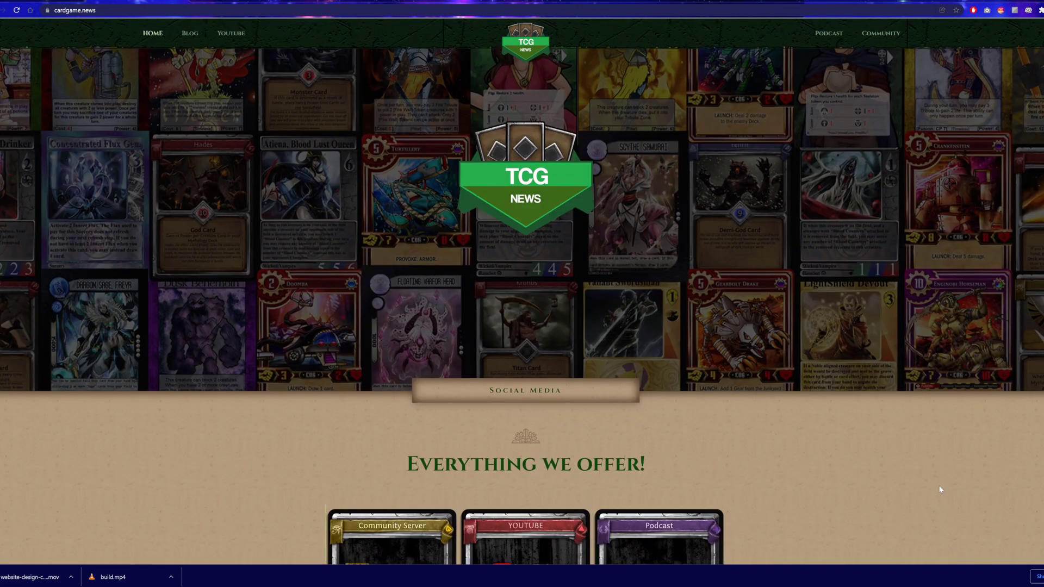
Switch back to the Namecheap account dashboard and look through the account's full list of domains
key("ctrl+l")
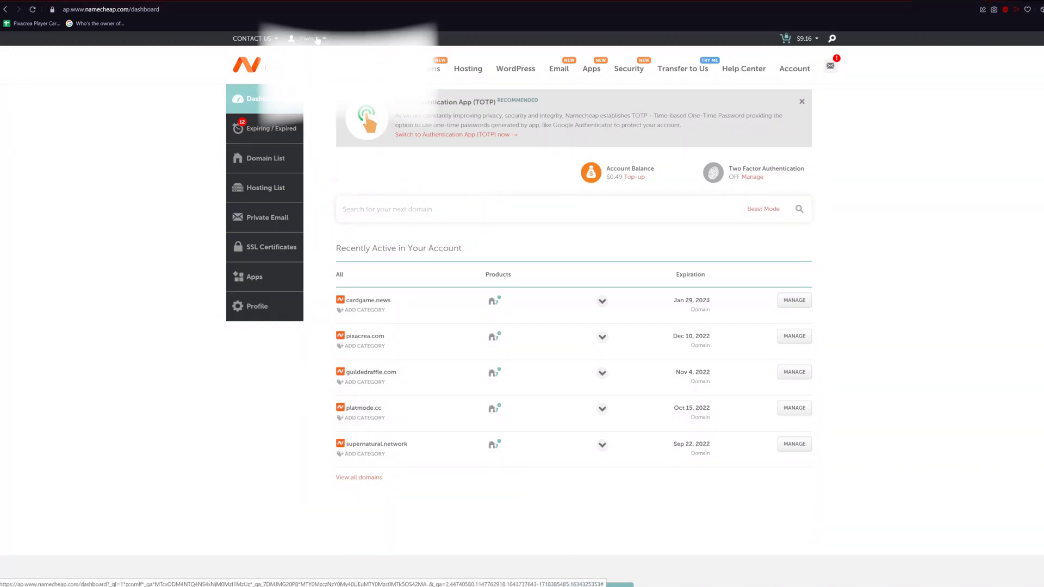
mouse_move(323, 40)
left_click(315, 133)
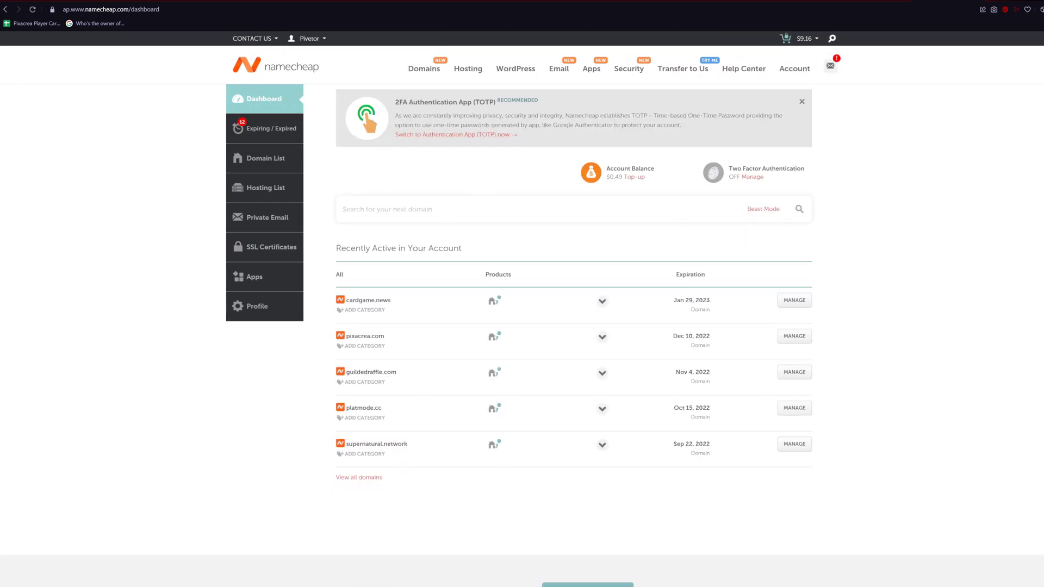
left_click(268, 167)
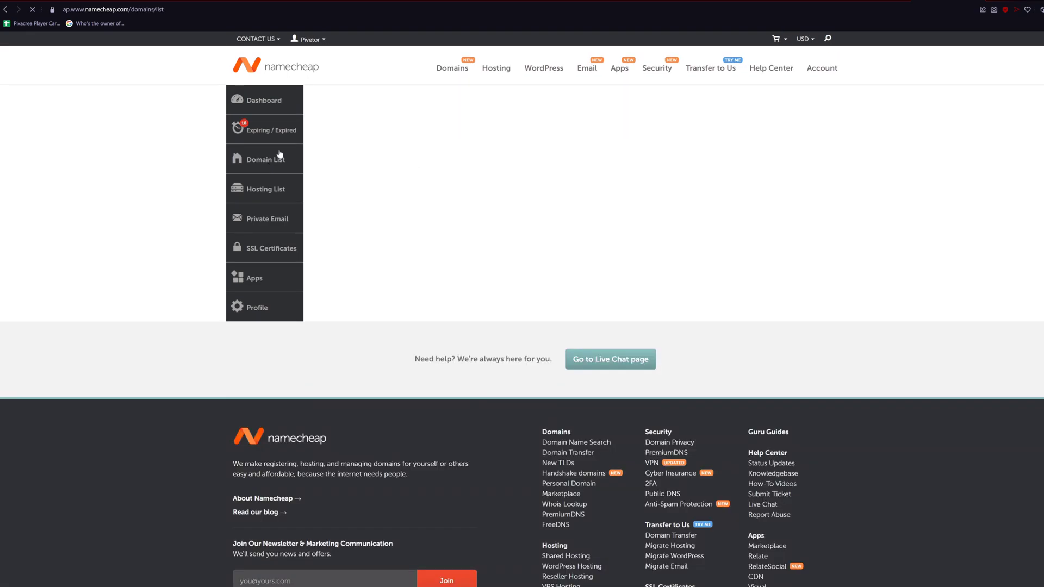
scroll(644, 301, "down", 3)
scroll(644, 300, "down", 15)
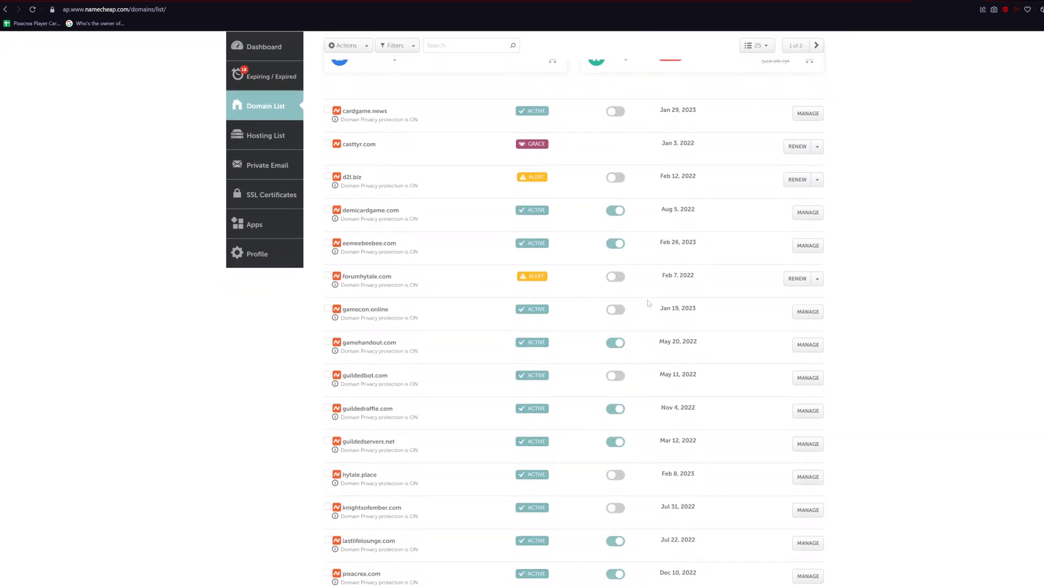
scroll(573, 325, "up", 15)
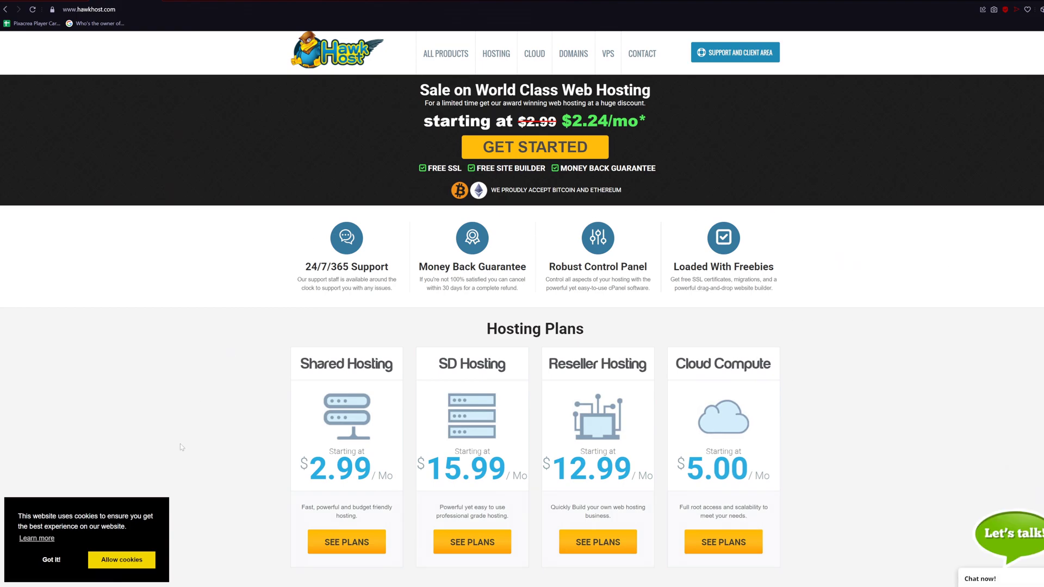
Dismiss Hawk Host's cookie notice and sign up for the Primary plan of Shared Hosting
left_click(53, 560)
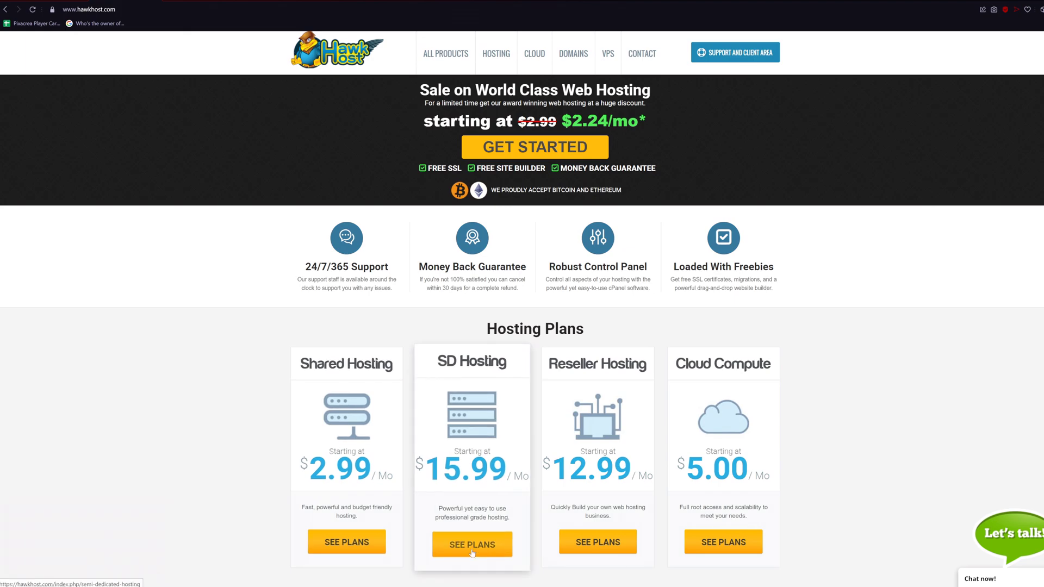
left_click(348, 547)
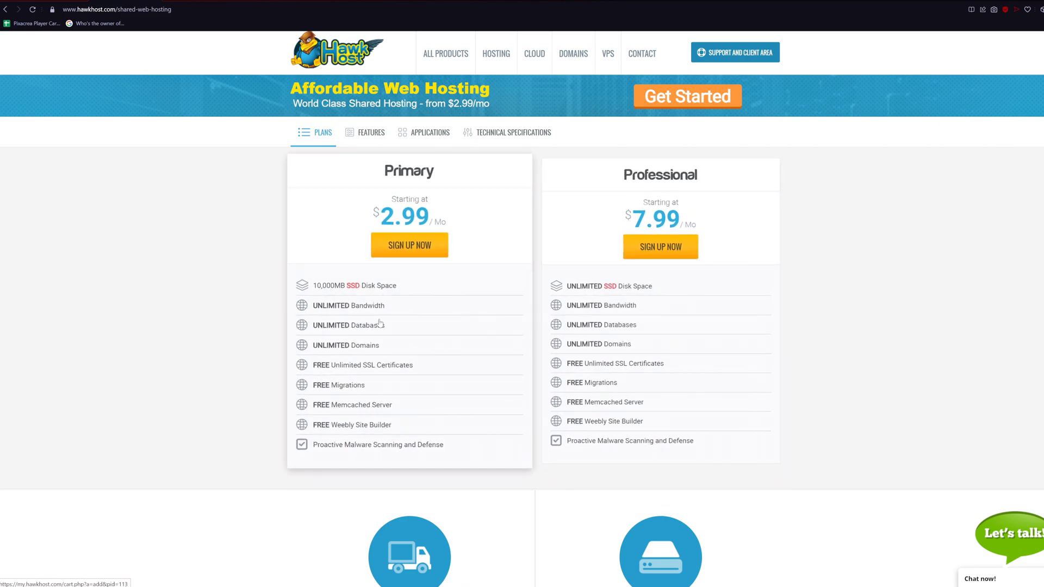
left_click(411, 248)
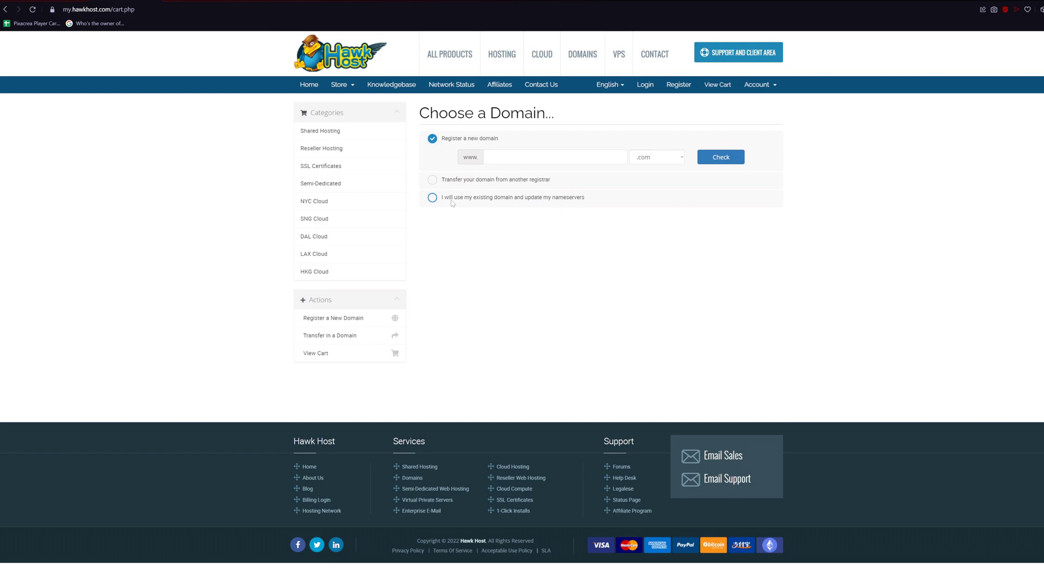
Choose to use an existing domain with updated nameservers and submit MyCardGameesite with the extension com
left_click_drag(586, 198, 435, 201)
left_click(434, 199)
left_click(612, 182)
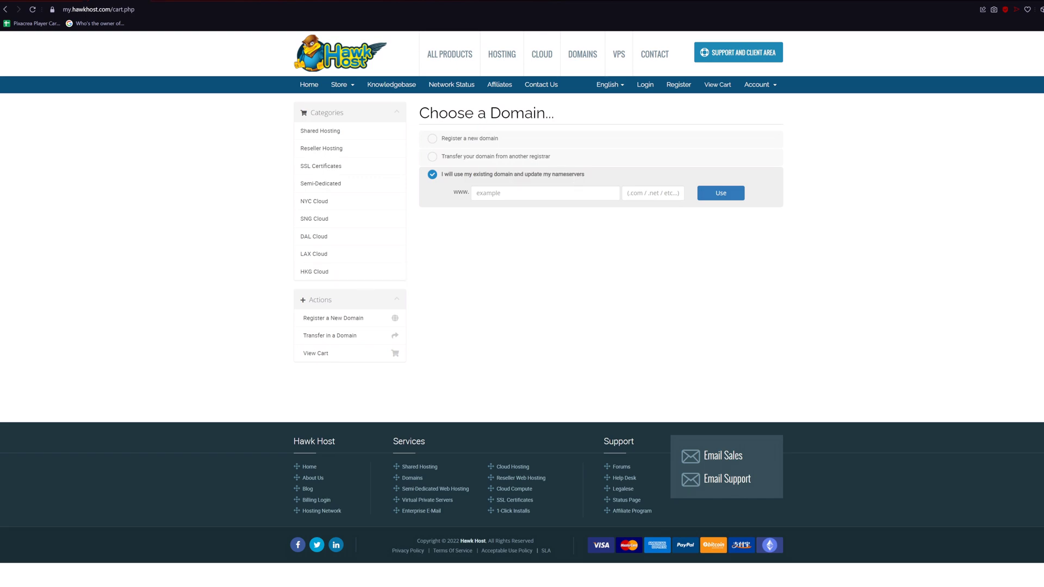
key("Return")
type("MyCa")
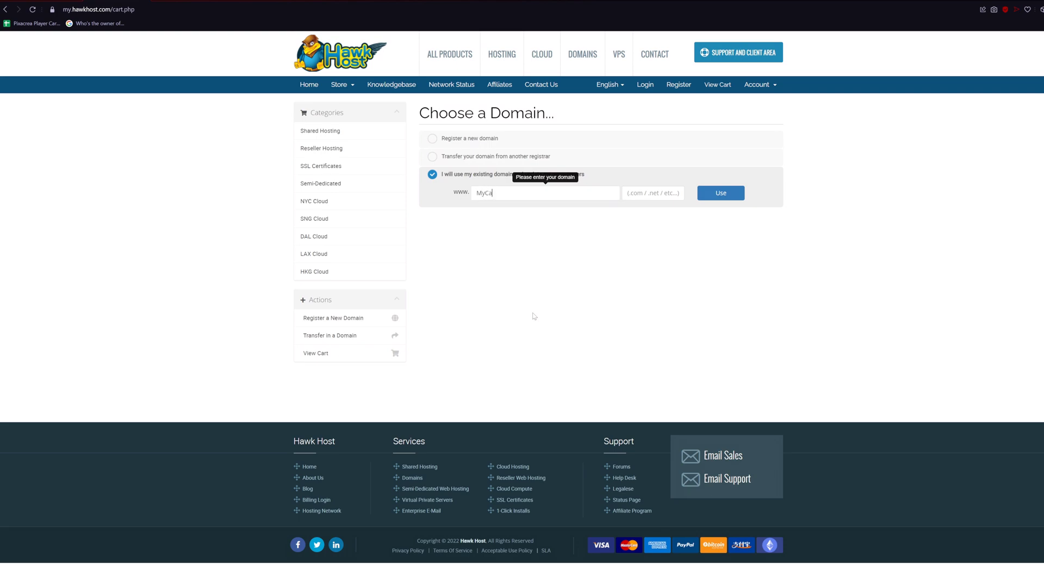
type("rdGameesite")
key("Tab")
type(".")
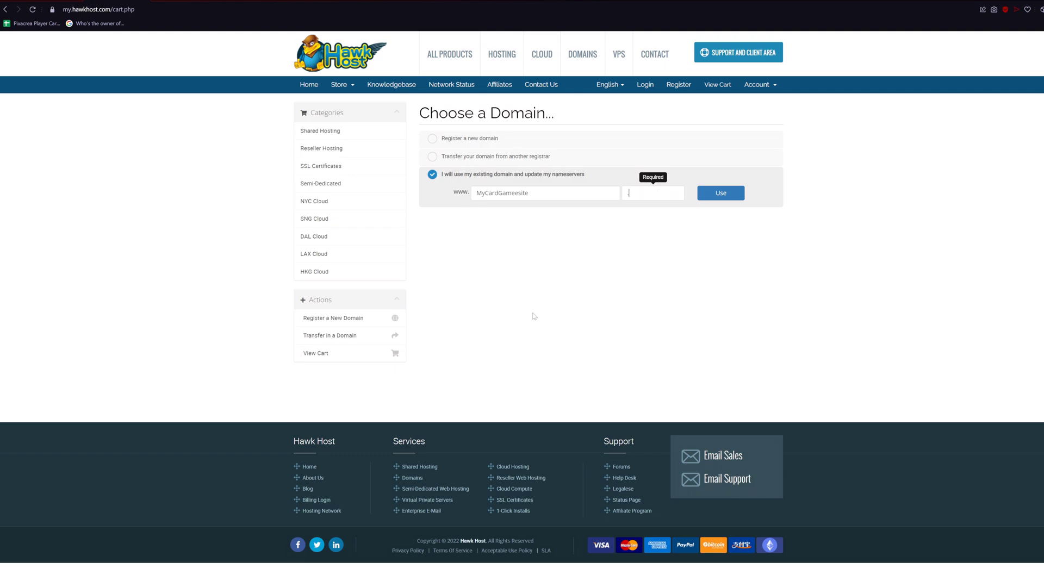
type("com")
left_click(706, 198)
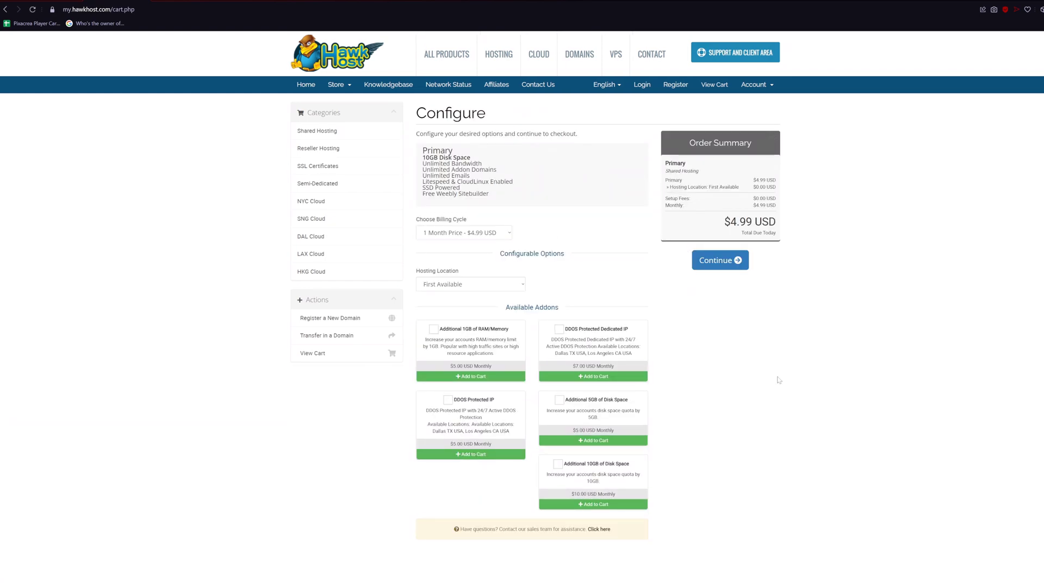
Set the Primary plan's billing cycle to 12 months, check the amount due, and continue to the cart review
left_click(489, 236)
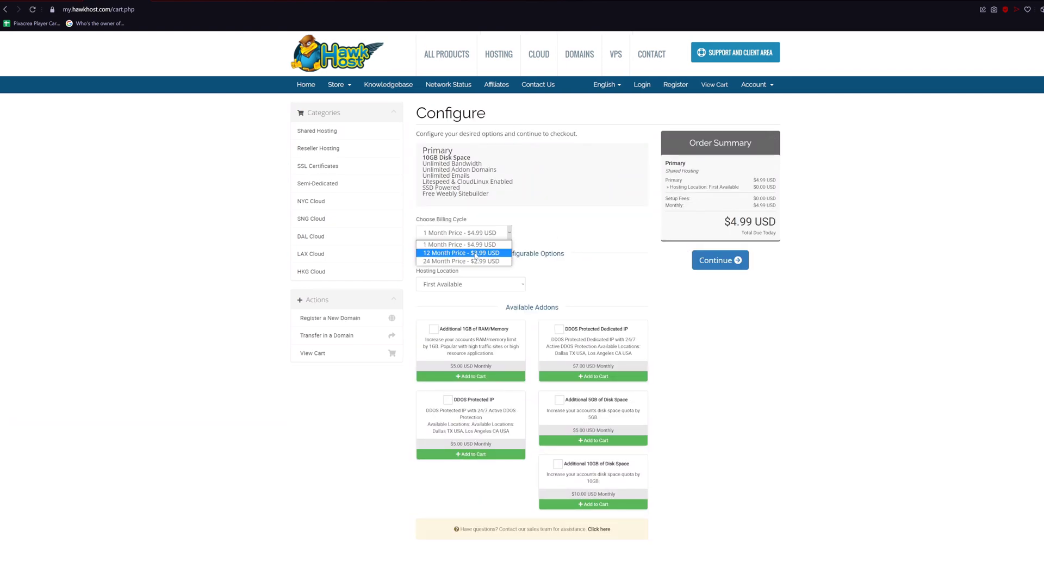
left_click(475, 256)
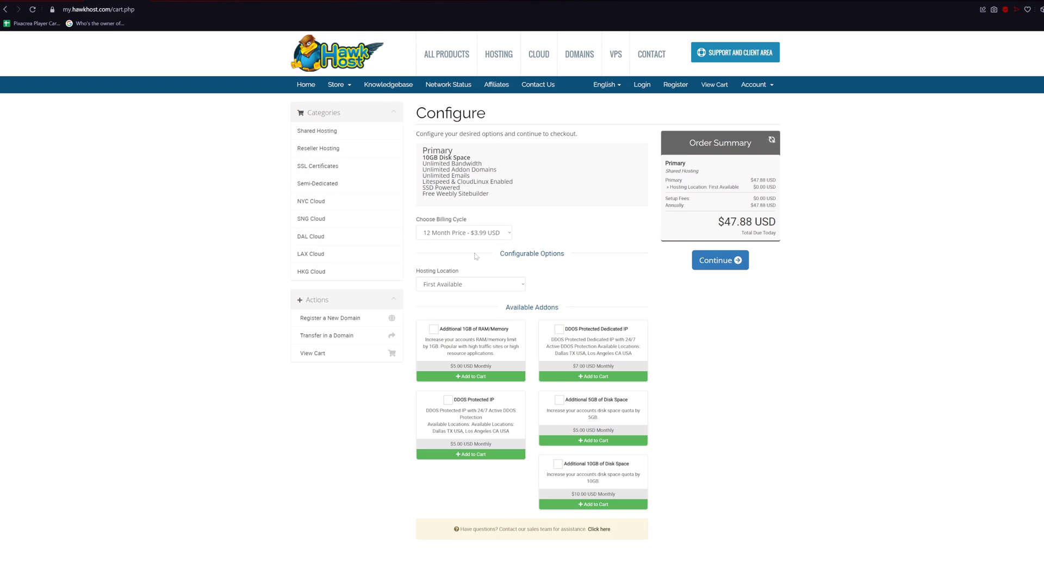
left_click_drag(710, 235, 795, 227)
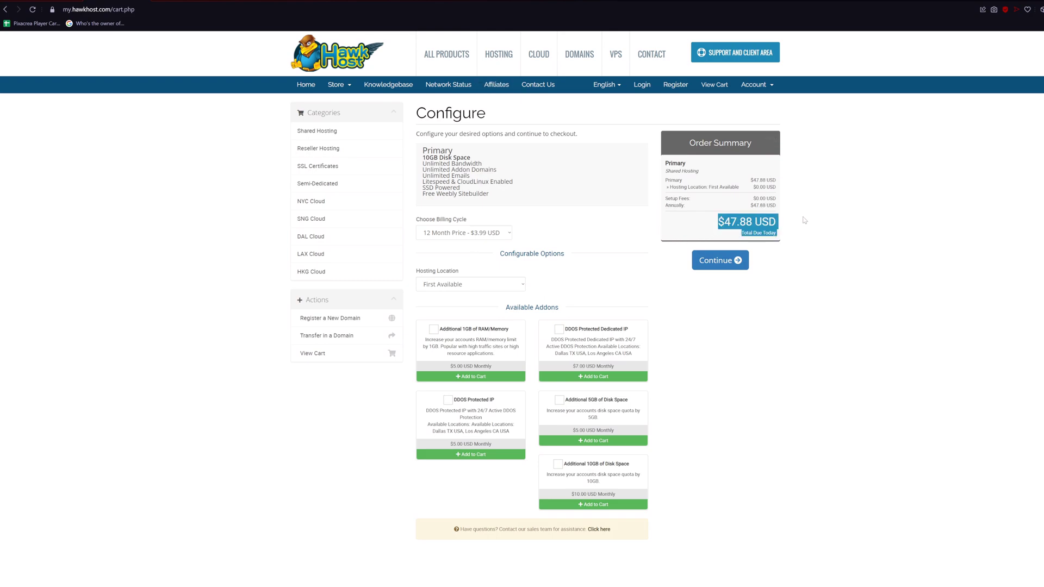
left_click(804, 219)
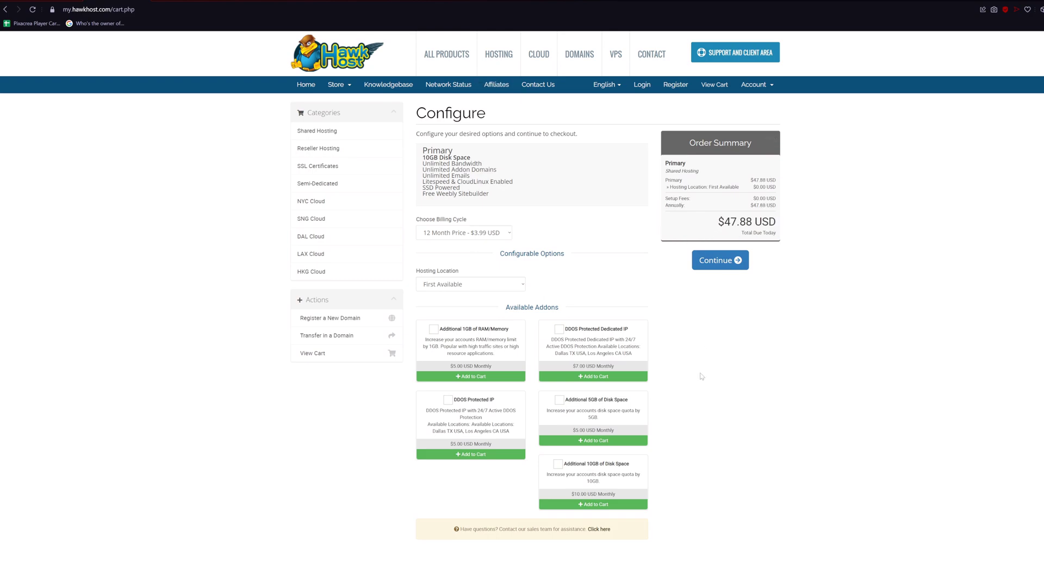
left_click(729, 266)
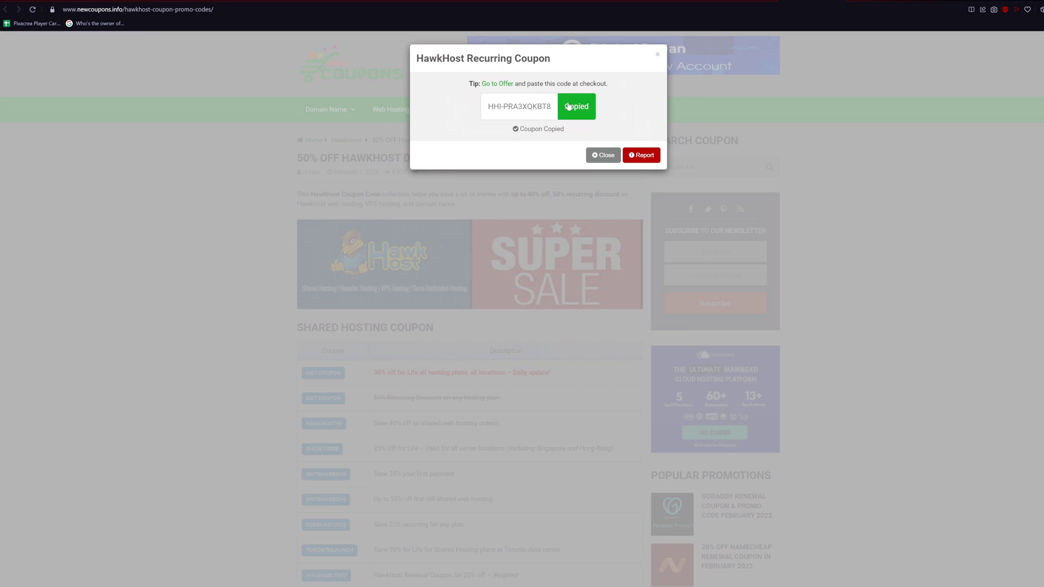
Copy the HawkHost recurring coupon HHI-PRA3XQKBT8 from newcoupons.info and apply it to the Hawk Host order as the promo code
left_click(571, 106)
key("ctrl+c")
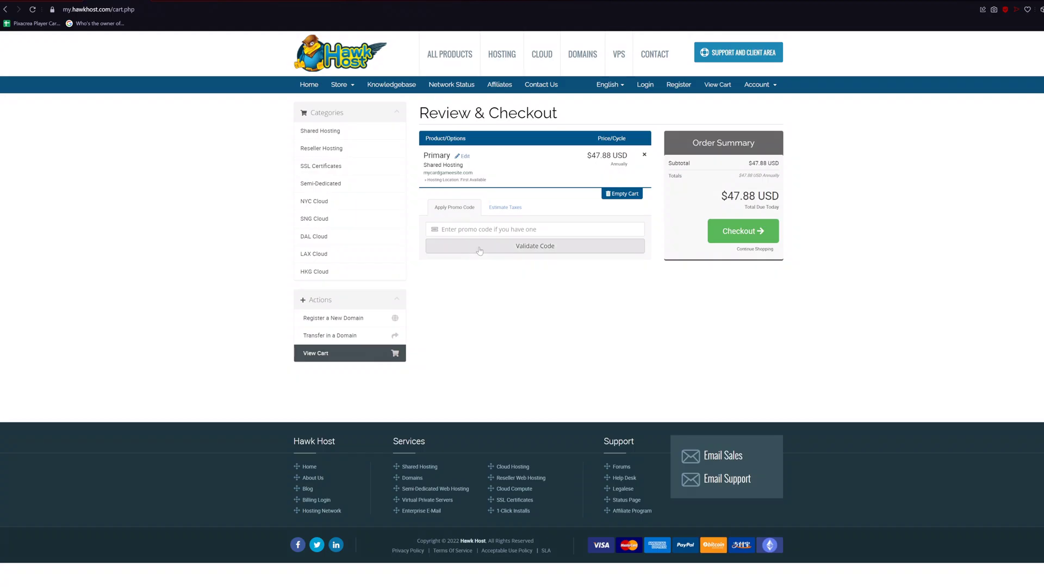
left_click(489, 229)
key("ctrl+v")
left_click(543, 251)
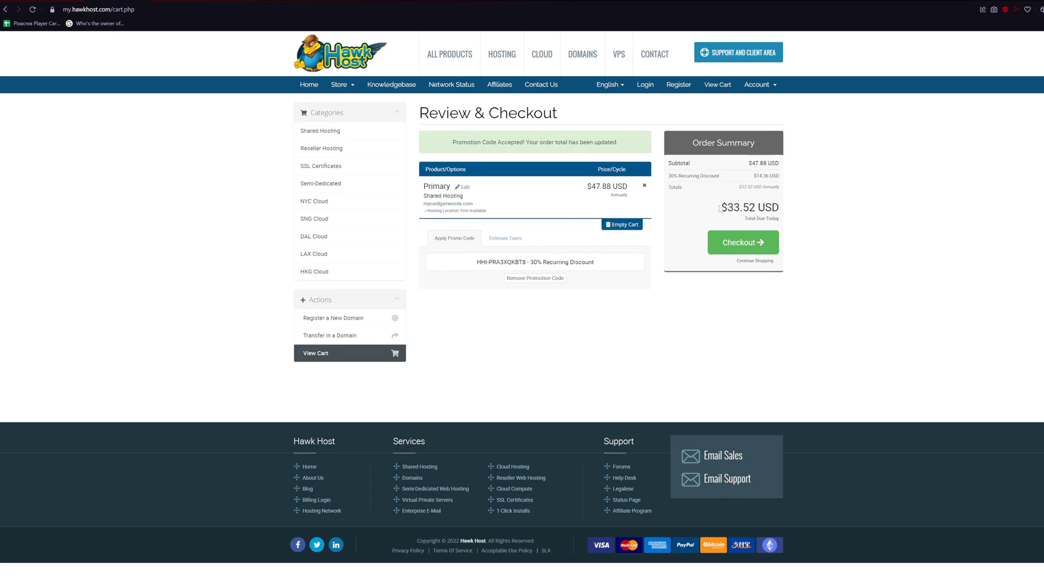
Check the total due on the Review & Checkout page and proceed to checkout
left_click_drag(719, 209, 783, 213)
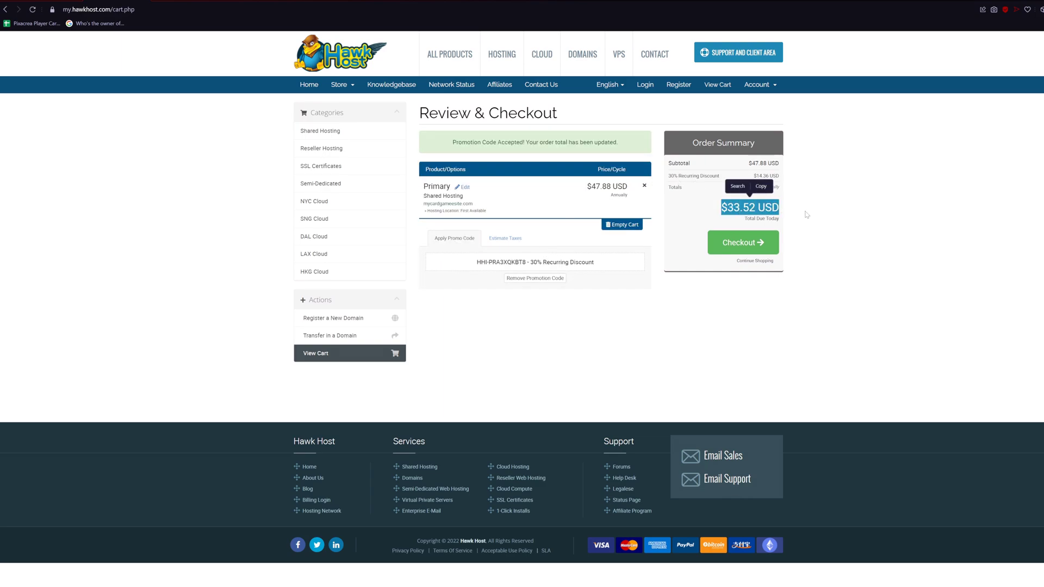
left_click(806, 214)
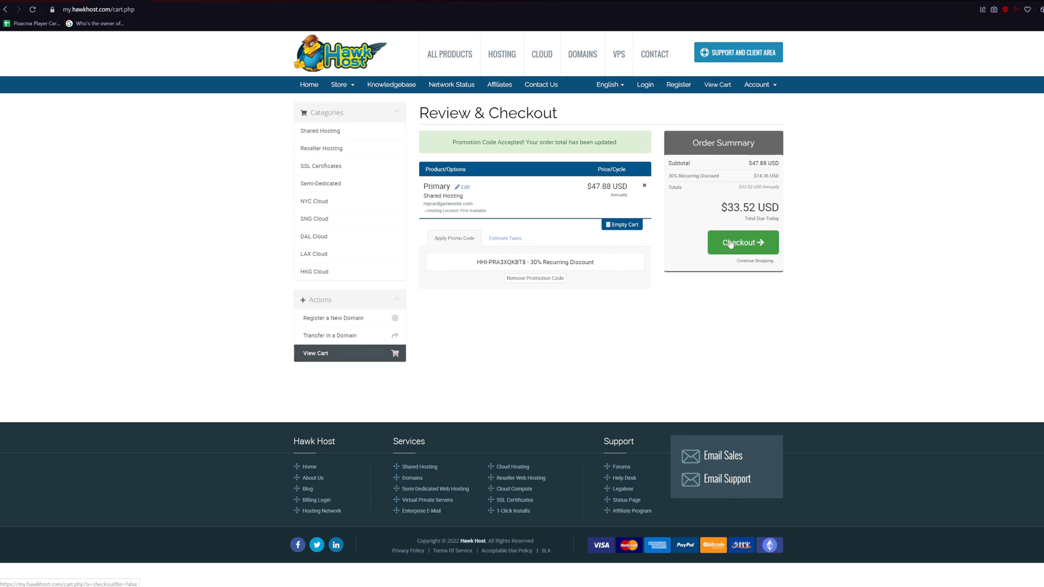
left_click(745, 243)
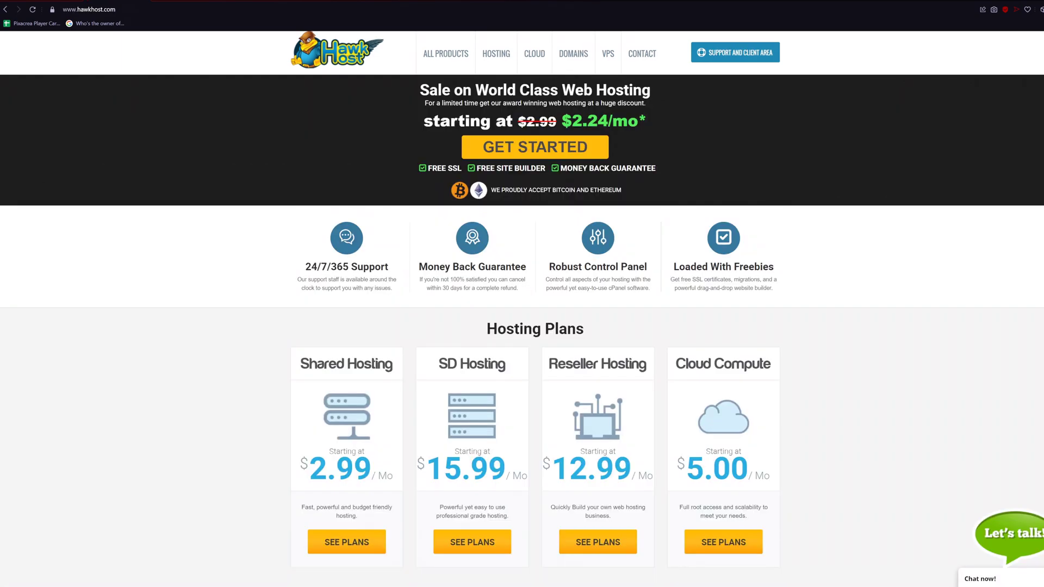
Open Hawk Host's support and client area and log in to the account
left_click(748, 53)
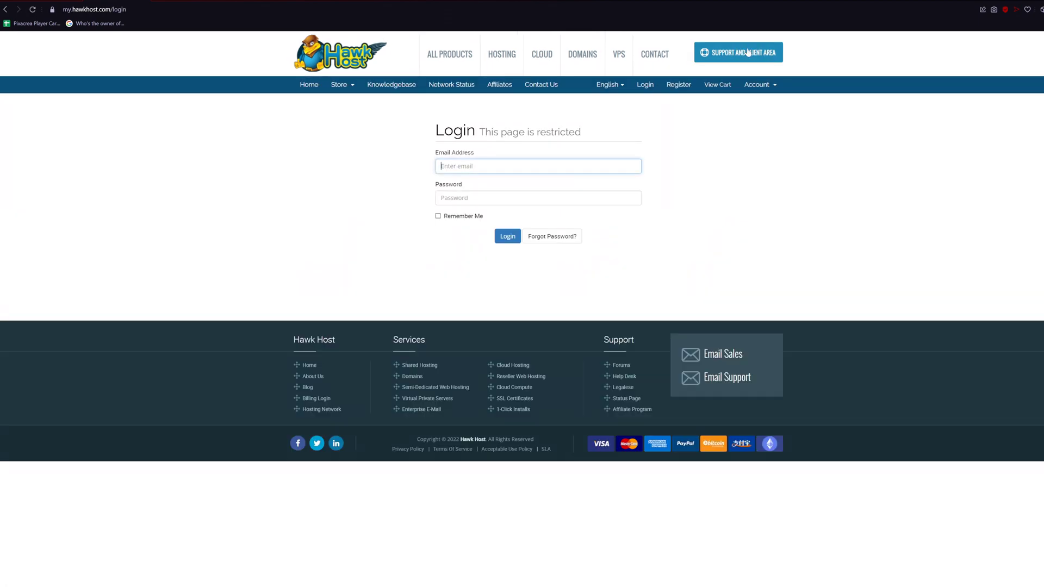
left_click(507, 236)
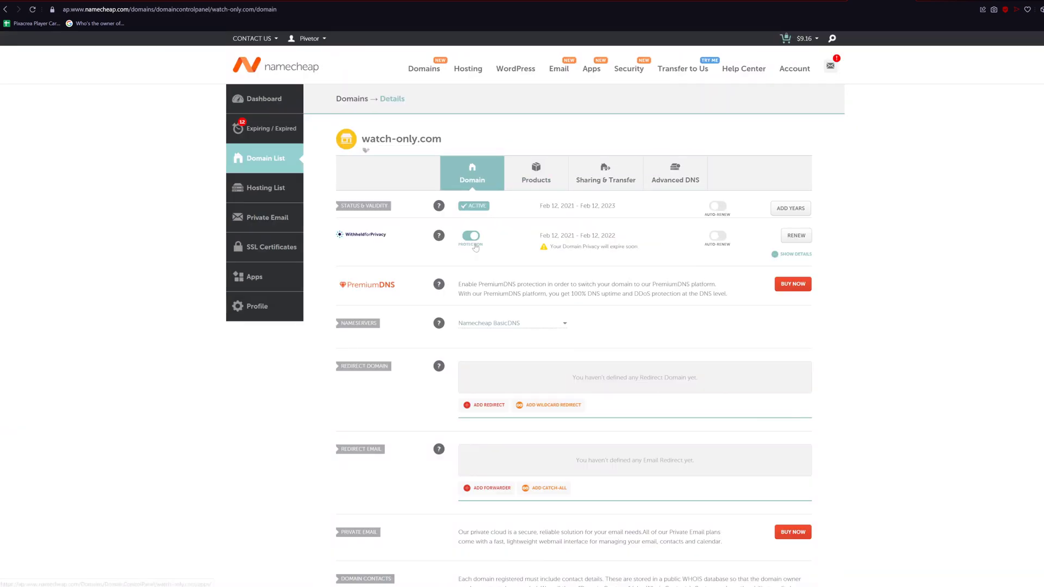
On Namecheap, set watch-only.com's nameservers to custom DNS with ns1.hawkhost.com and ns2.hawkhost.com, and save them
left_click(498, 324)
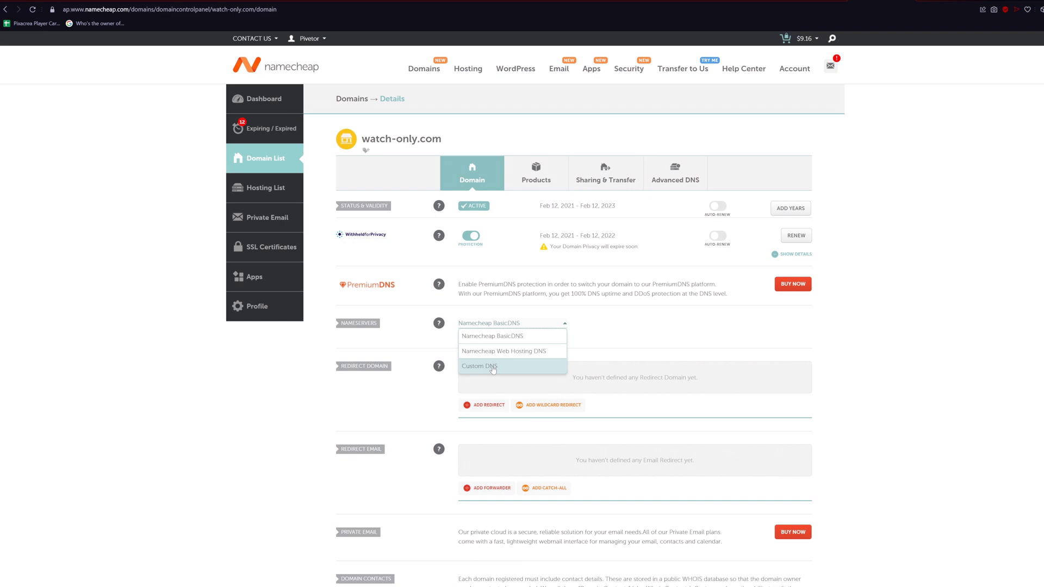
left_click(493, 368)
type("ns1")
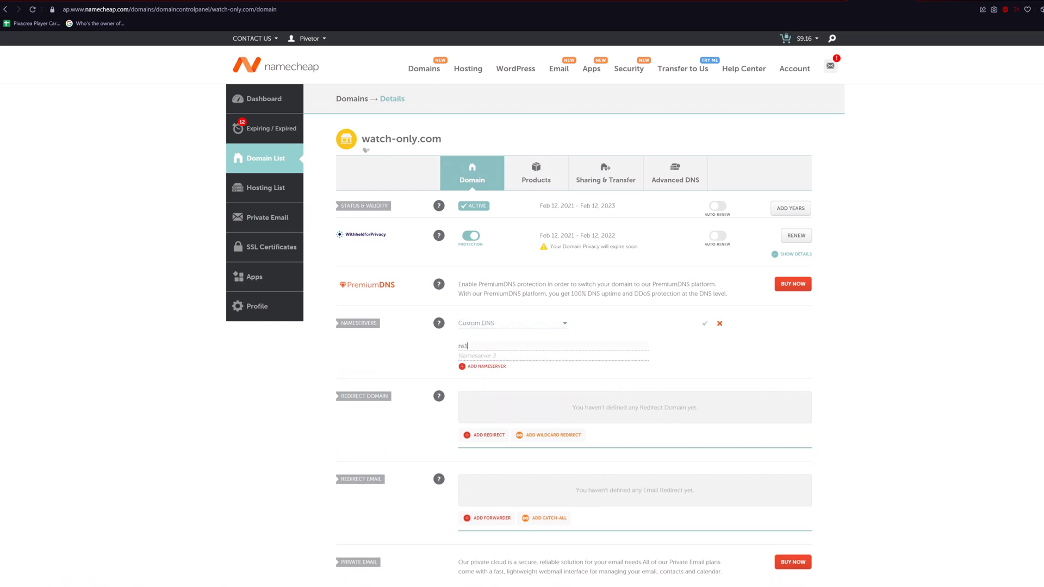
key("Tab")
type("n")
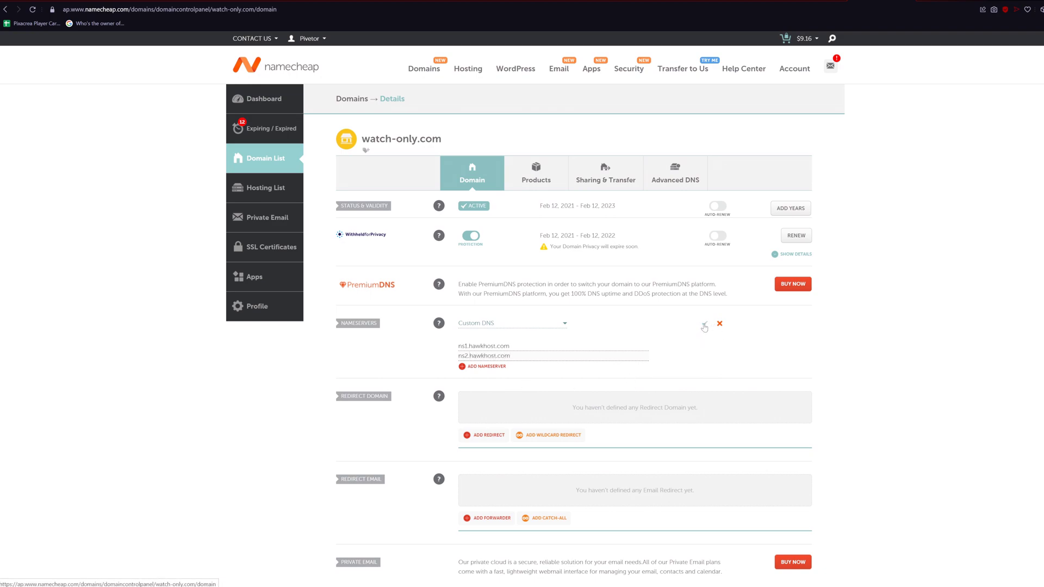
left_click(704, 324)
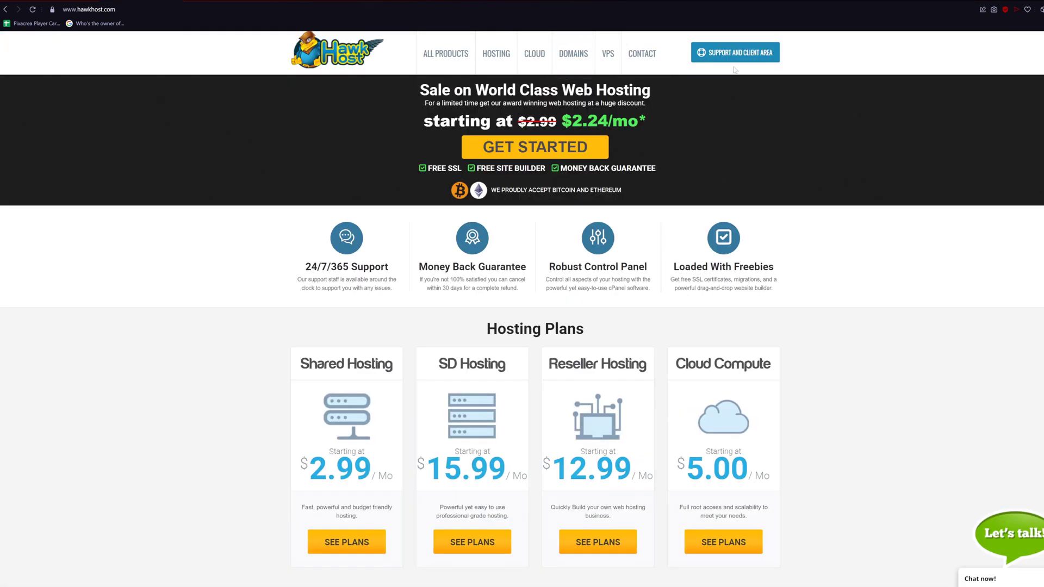
Return to the Hawk Host client area, open the gamehandout.com Professional hosting service and log in to its cPanel
left_click(757, 60)
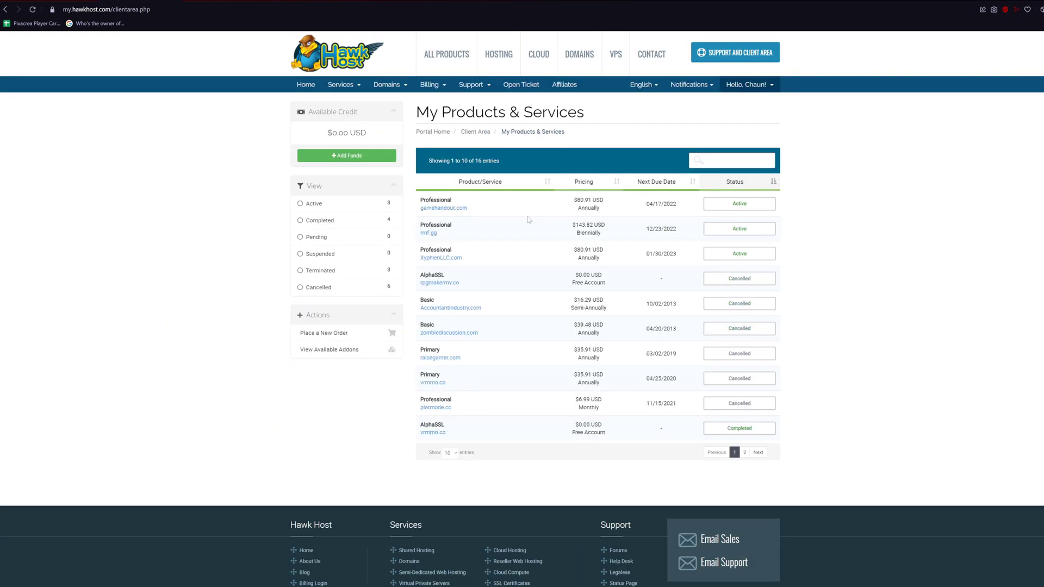
left_click(482, 211)
scroll(479, 299, "down", 10)
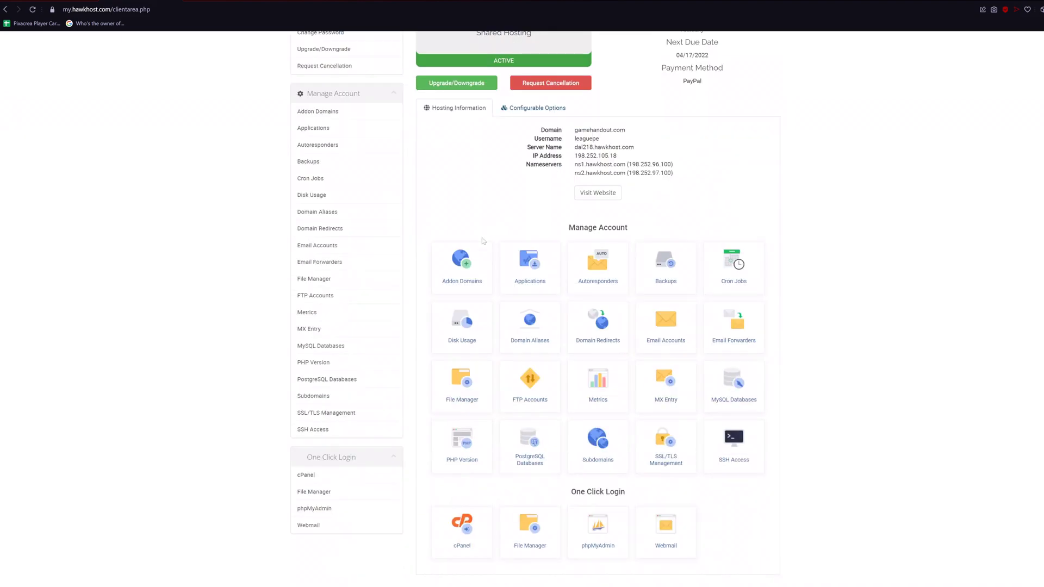
left_click(477, 390)
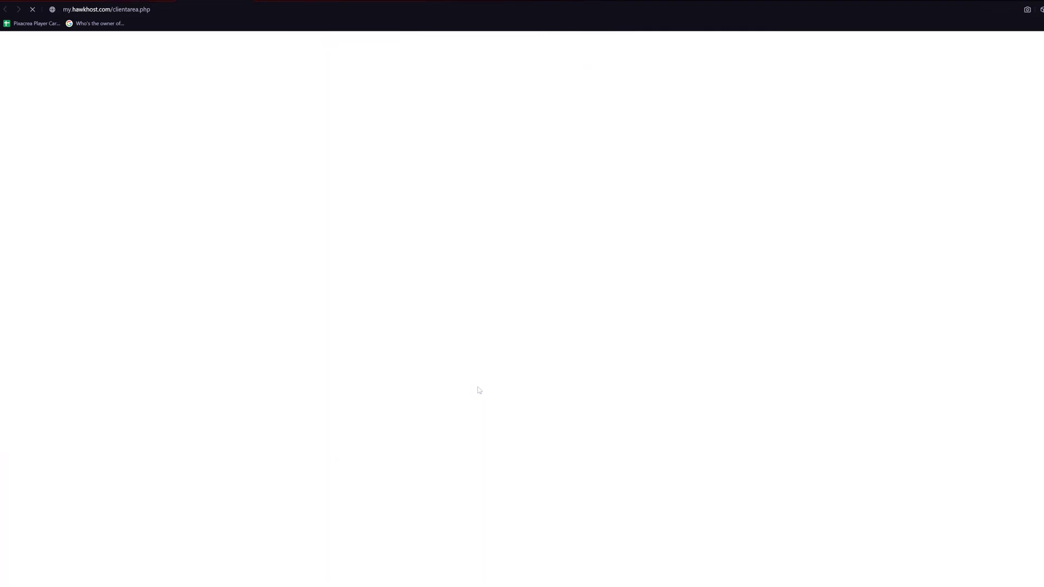
Find the Domains tool in cPanel and create the domain watch-only.com with its own document root, watch-only.com
type("Domain")
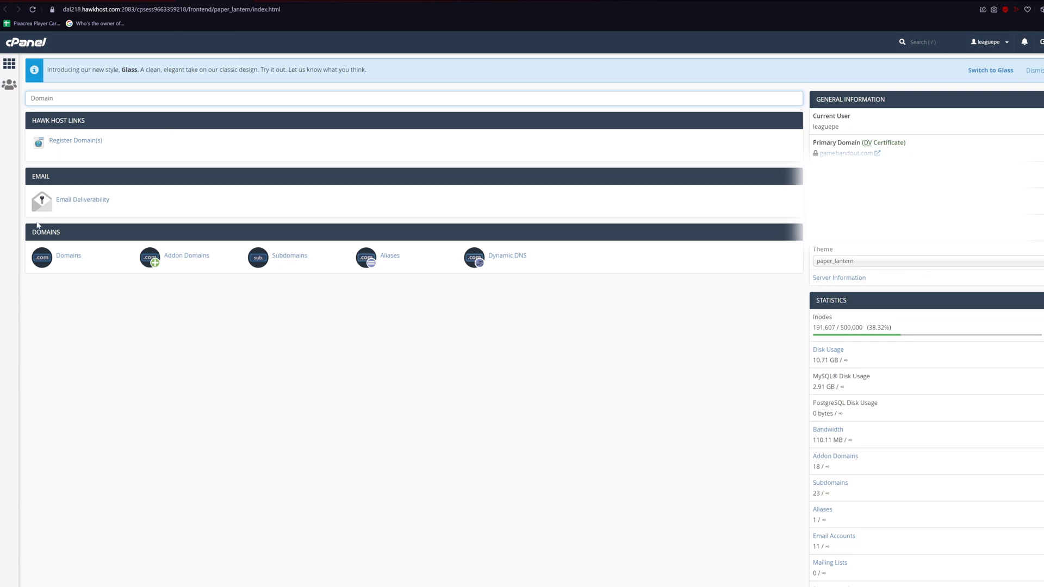
left_click(67, 256)
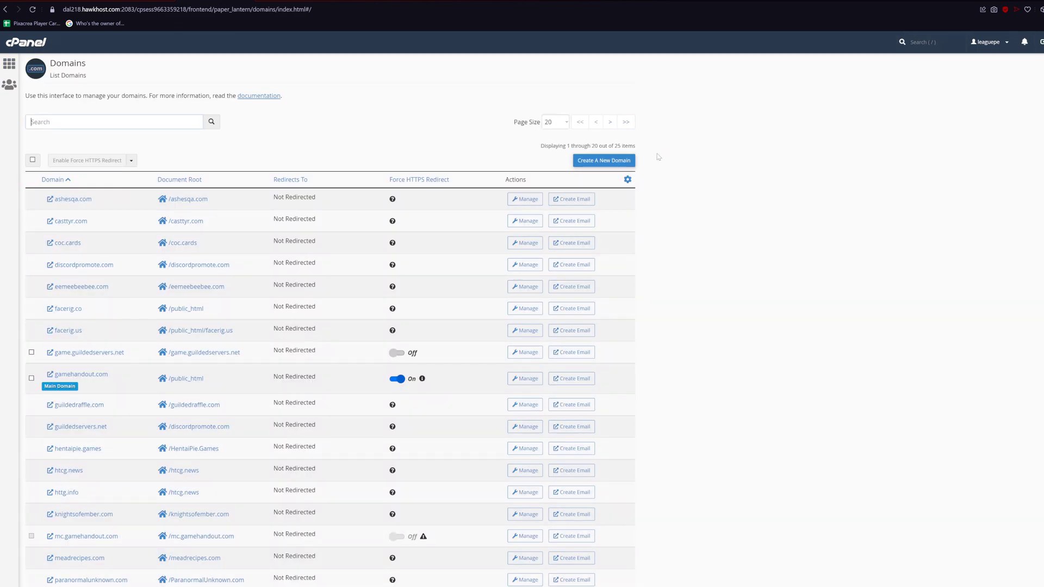
left_click(587, 163)
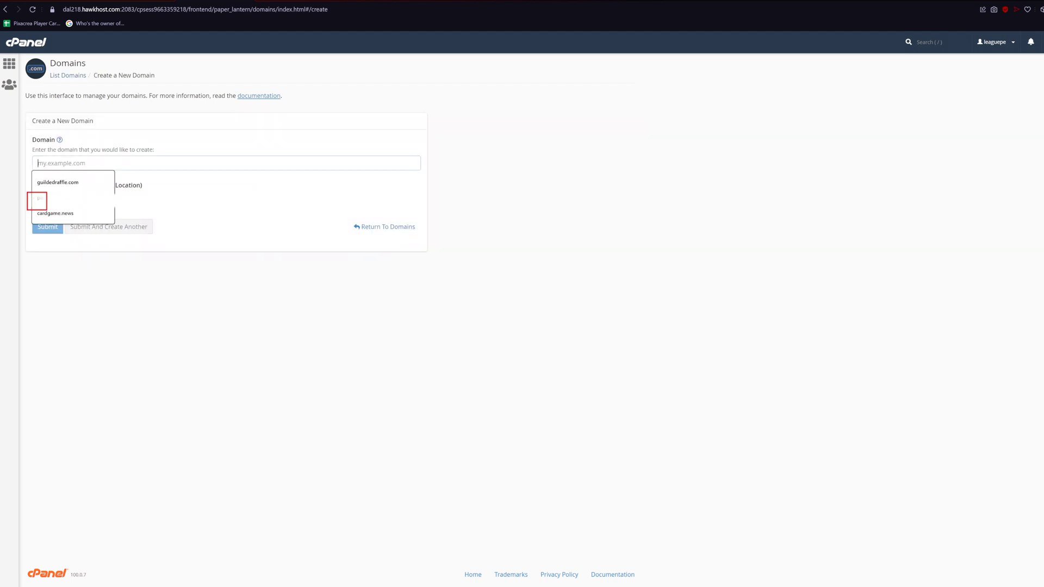
type("watch-only.com")
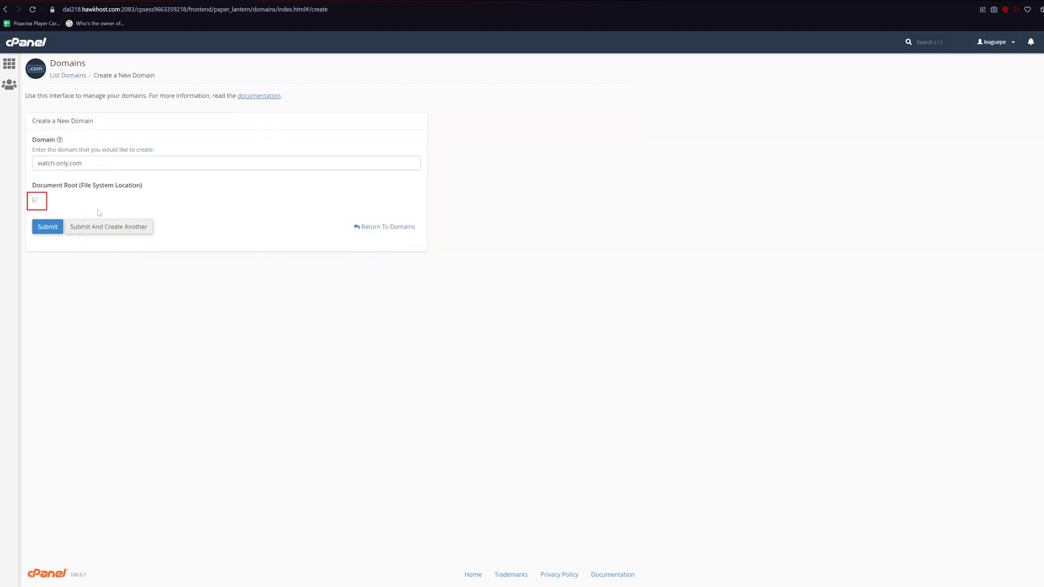
left_click(36, 201)
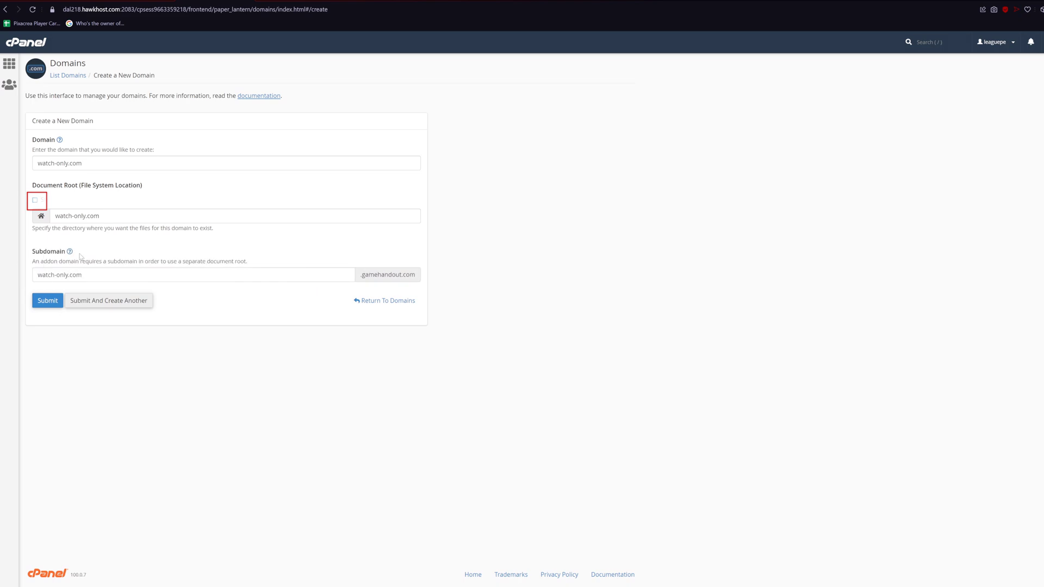
left_click(41, 301)
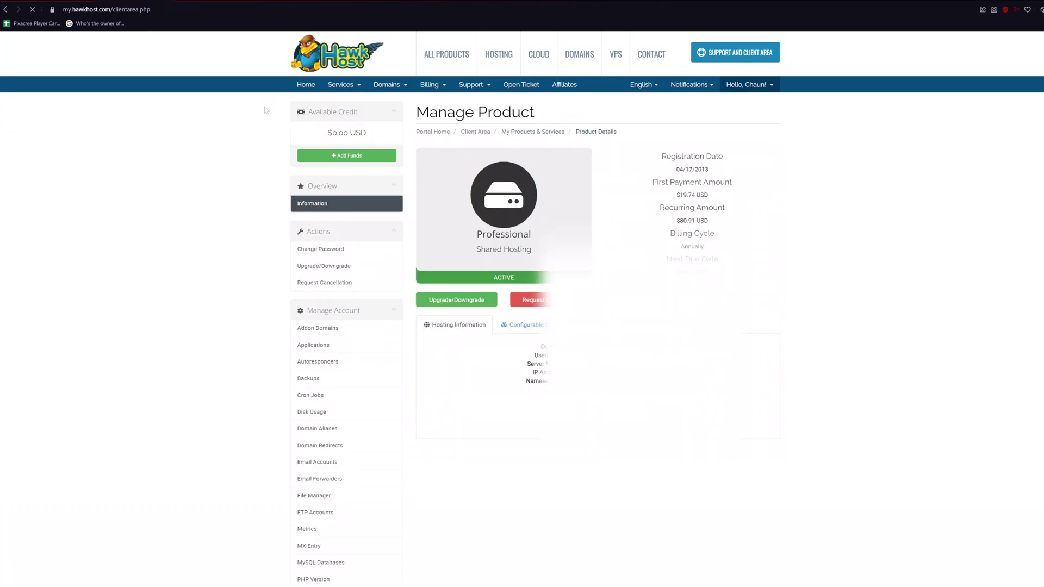
Return to the cPanel main page, search for SSL and open the SSL/TLS Status page
scroll(264, 107, "down", 8)
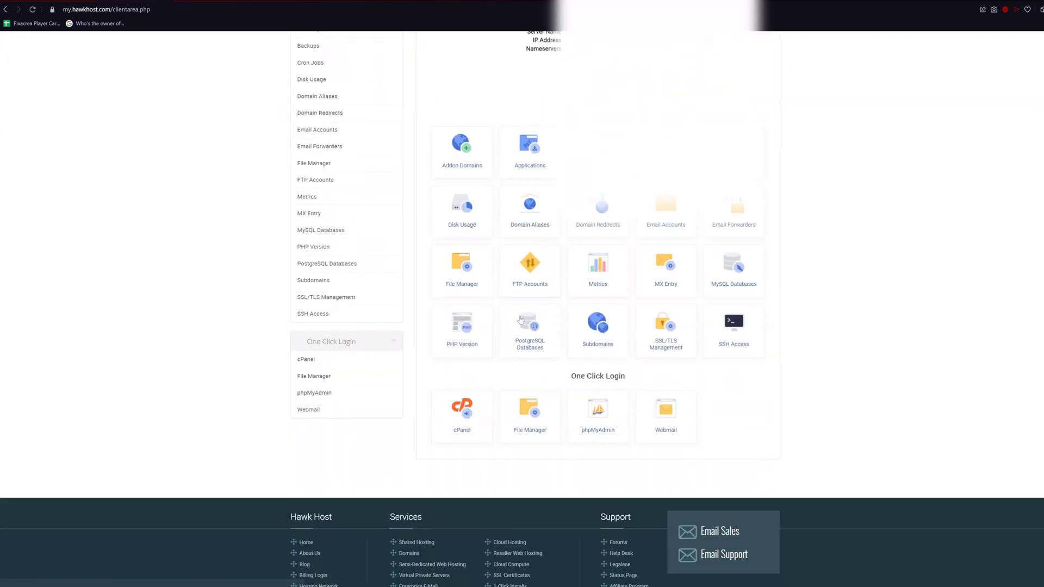
left_click(467, 362)
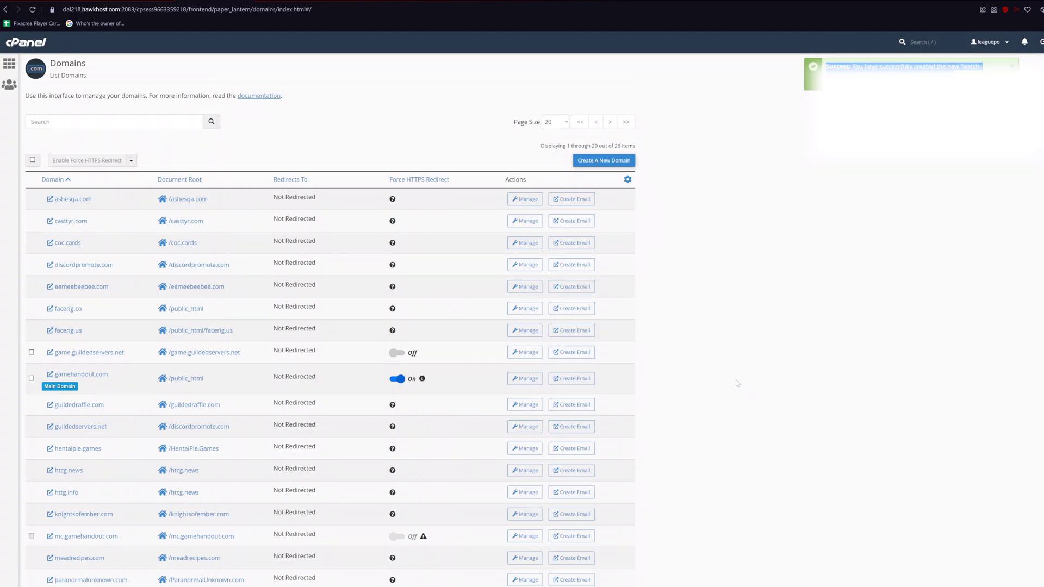
left_click(37, 41)
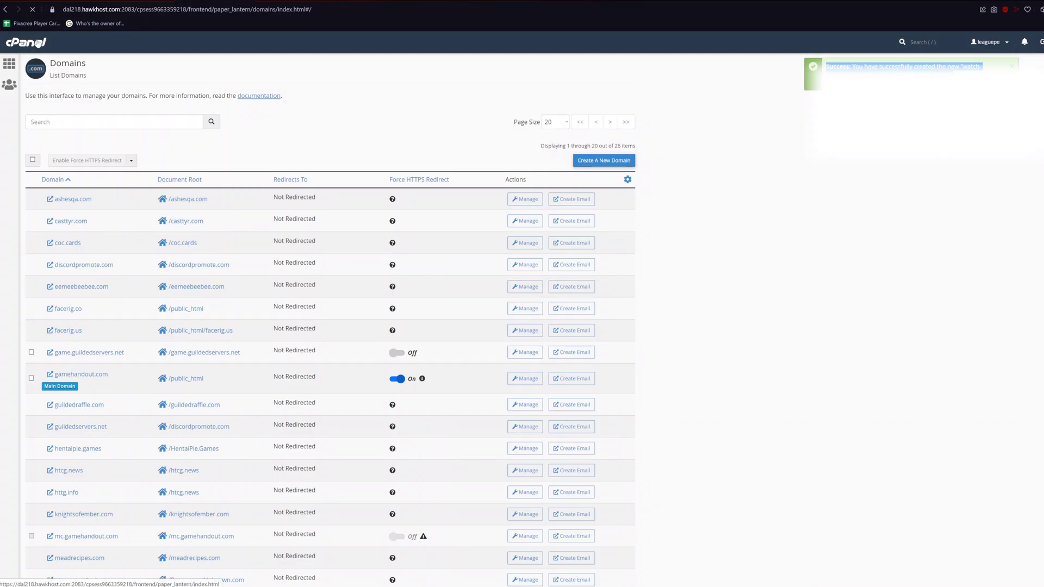
type("SSL")
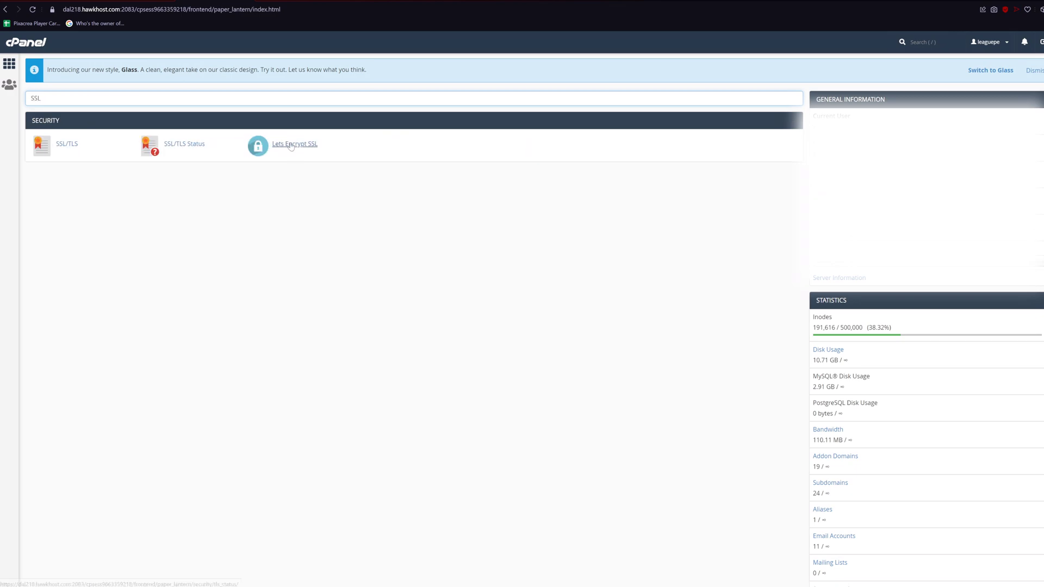
left_click(184, 143)
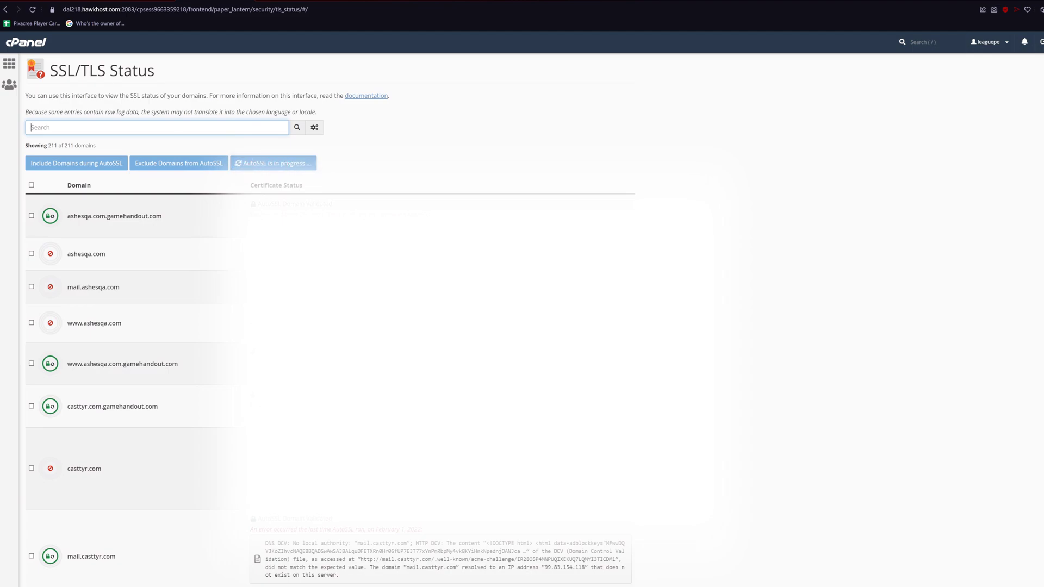
Examine the AutoSSL certificate status of the watch-only.com subdomains at the end of the domain list
scroll(231, 216, "down", 20)
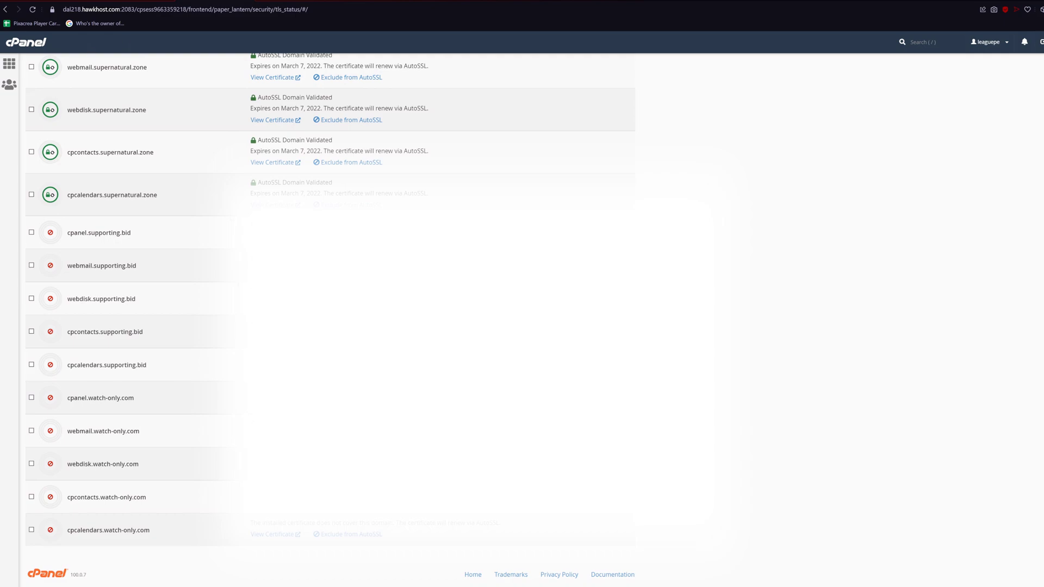
left_click_drag(158, 533, 67, 238)
left_click(159, 295)
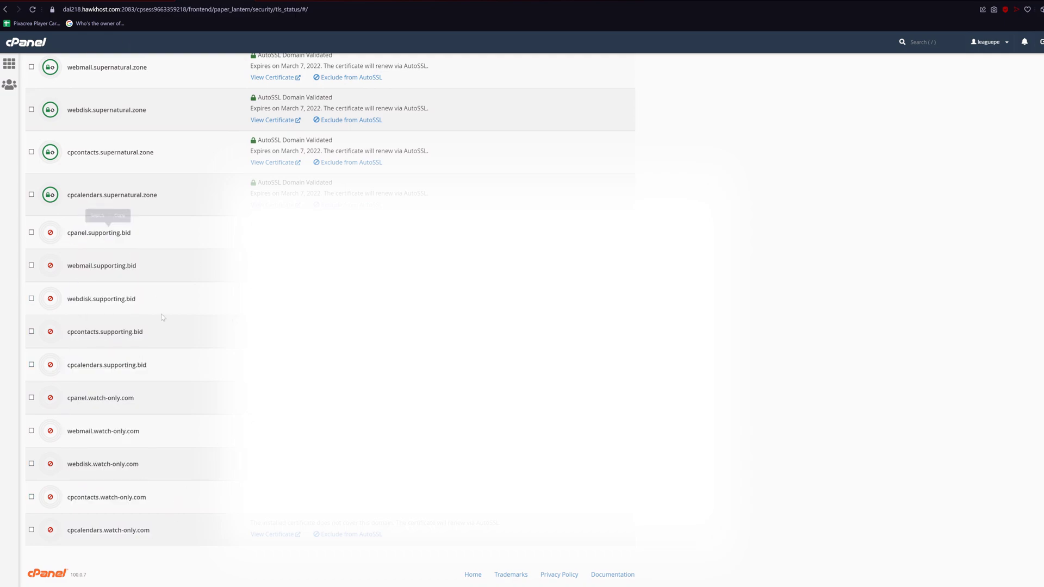
left_click_drag(68, 400, 436, 551)
left_click(160, 521)
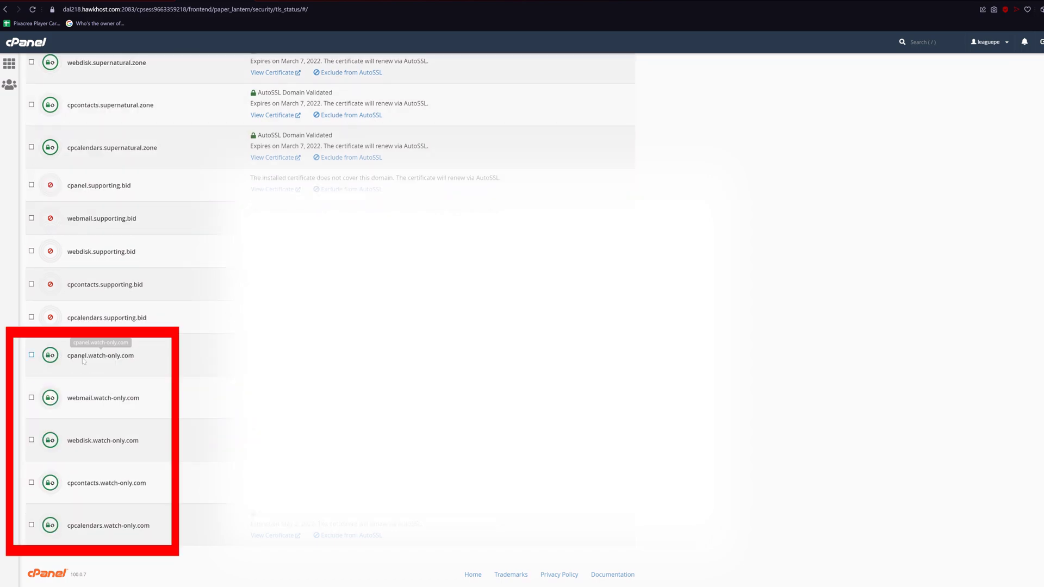
left_click_drag(67, 354, 179, 530)
left_click(179, 531)
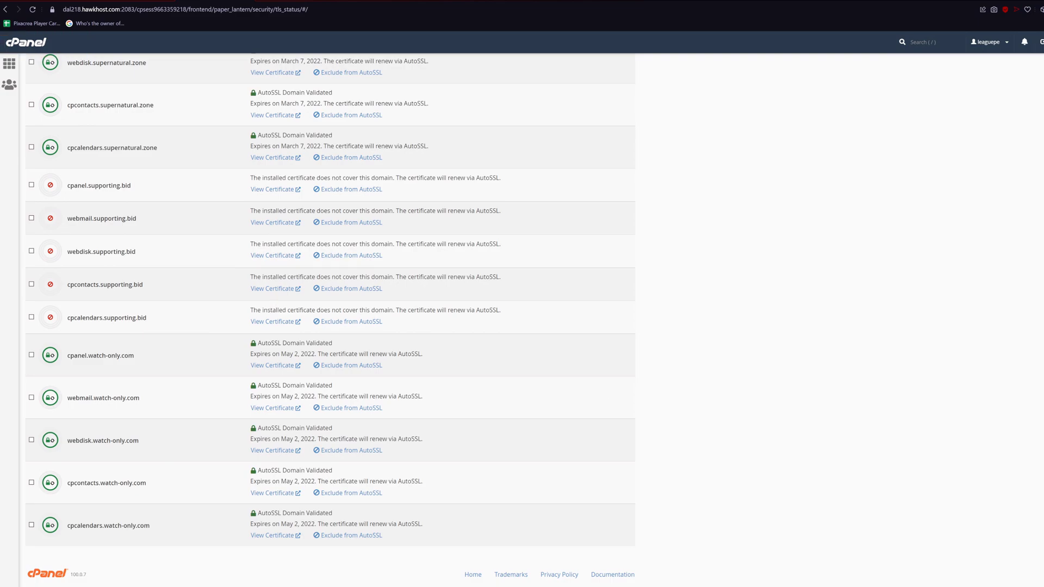
Go back to the cPanel main page, open WordPress in Softaculous and start a new installation
left_click(24, 46)
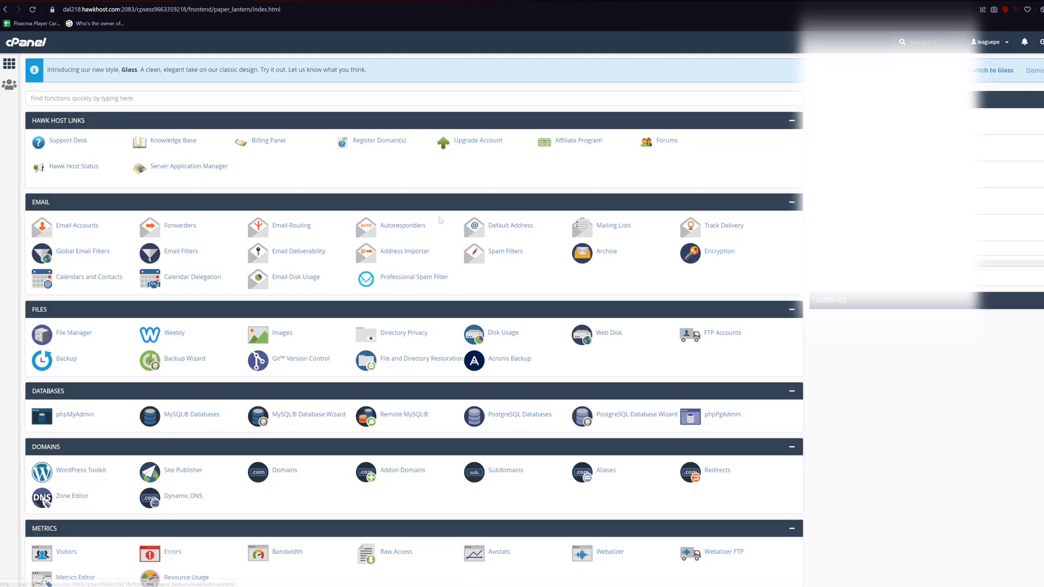
scroll(508, 171, "down", 10)
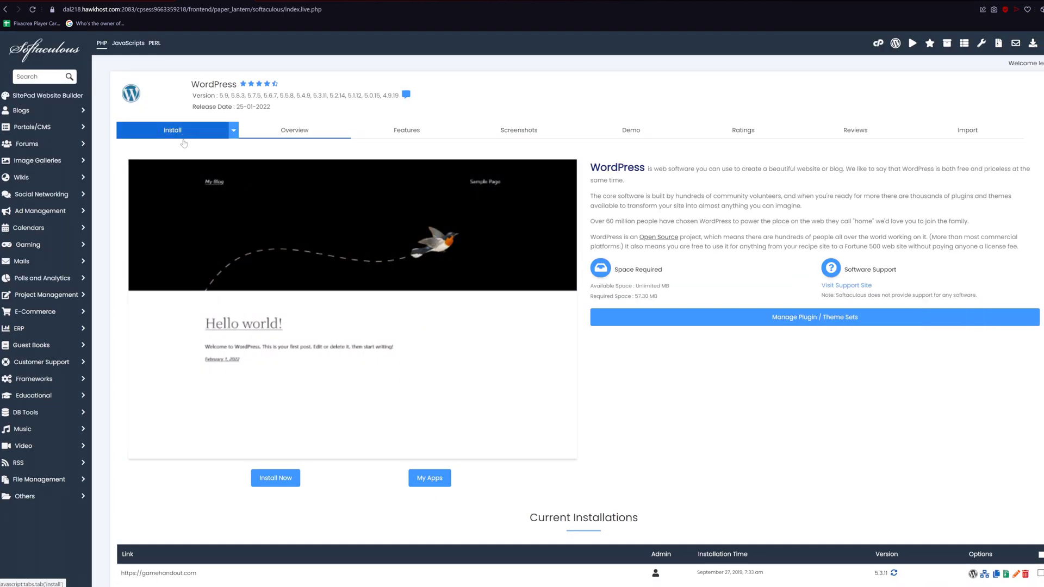
left_click(275, 479)
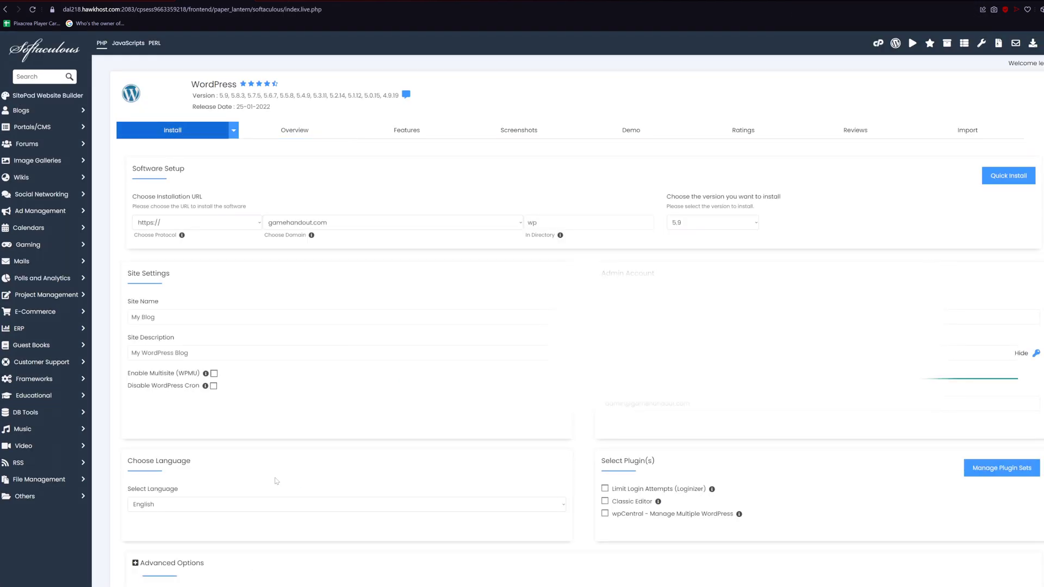
left_click(149, 224)
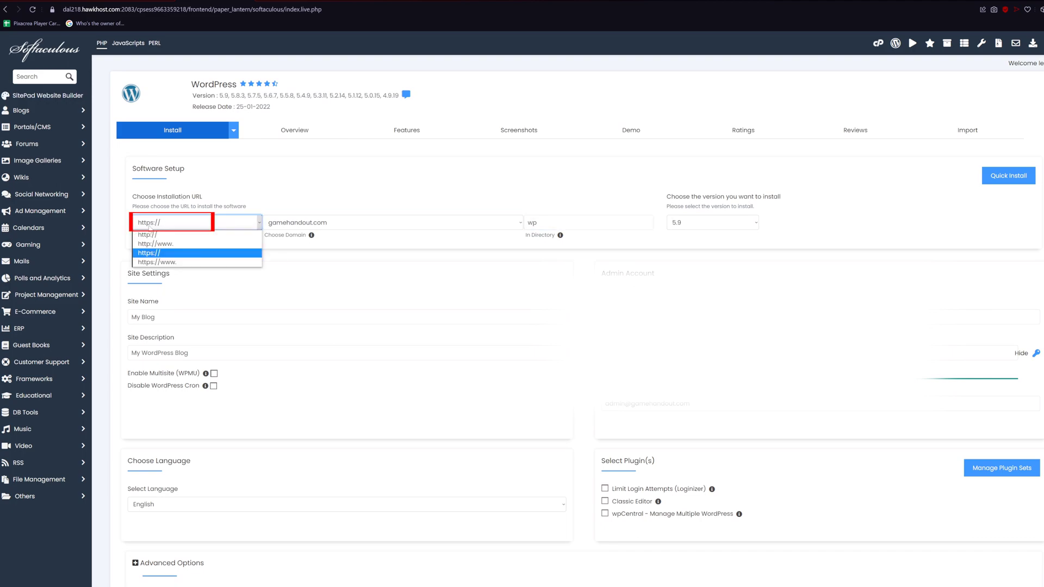
left_click(166, 255)
left_click(348, 223)
scroll(392, 336, "down", 5)
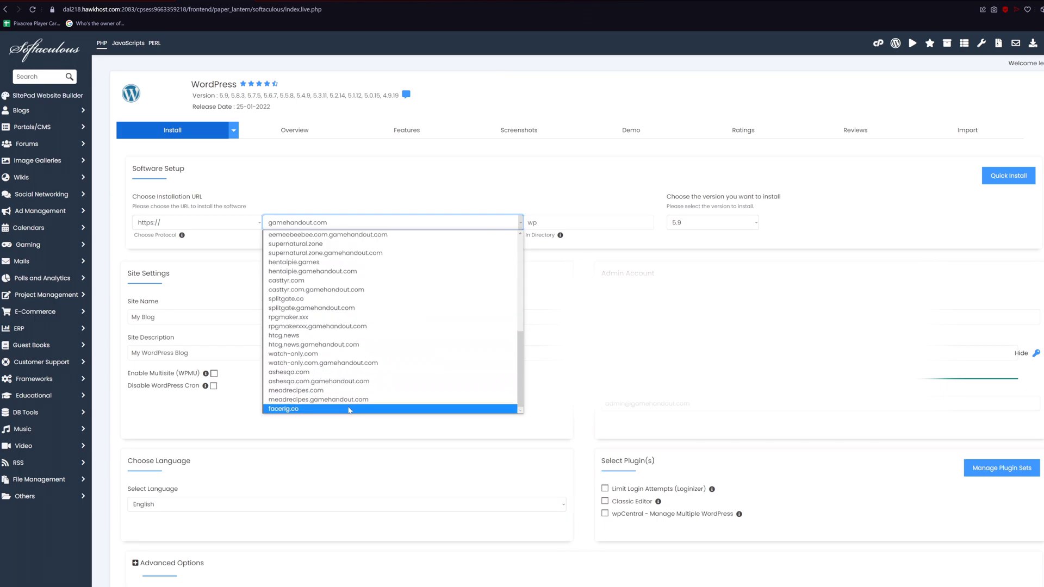
left_click(348, 355)
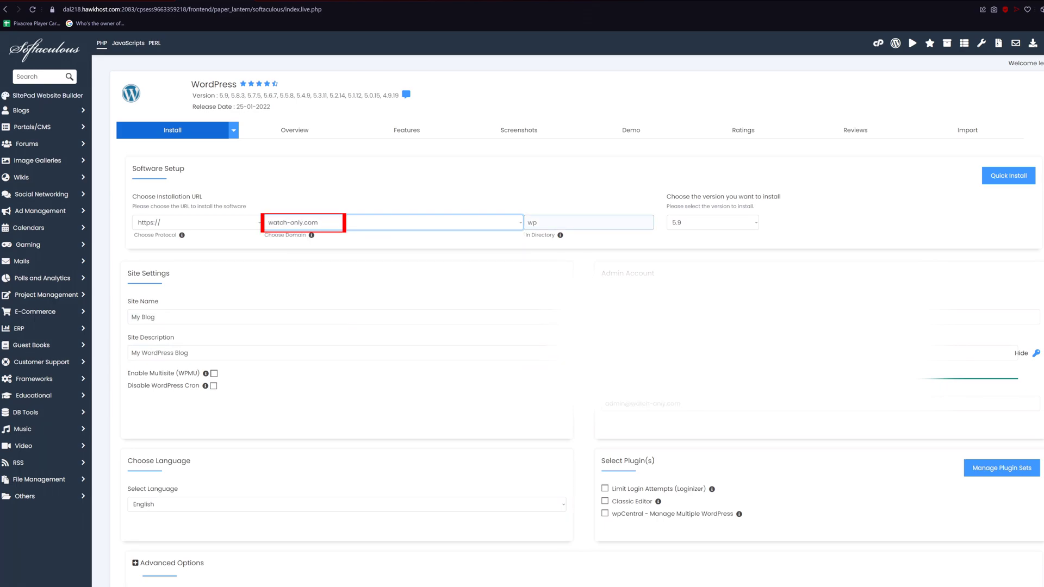
left_click(551, 224)
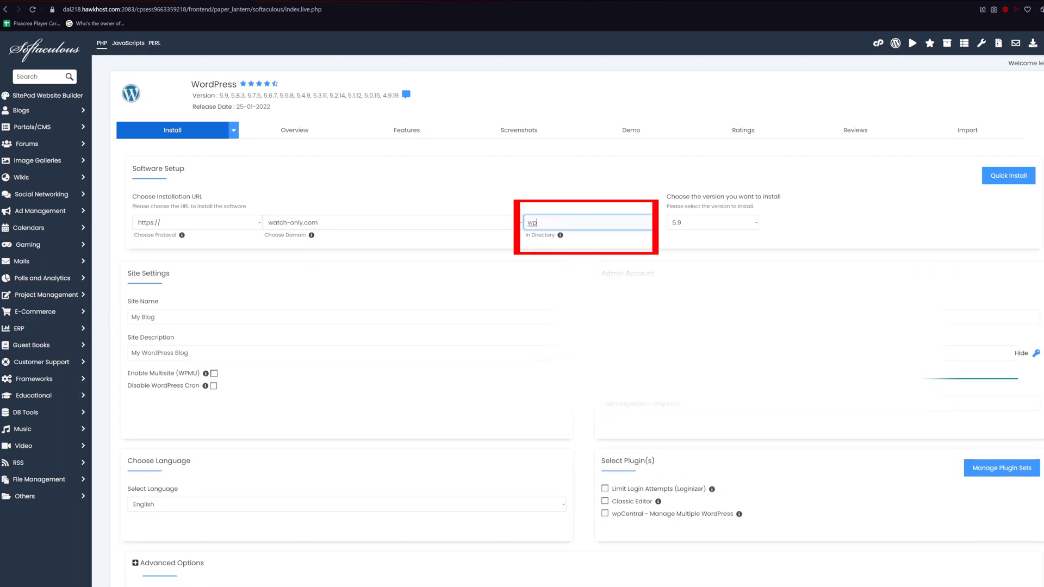
left_click_drag(526, 235, 558, 236)
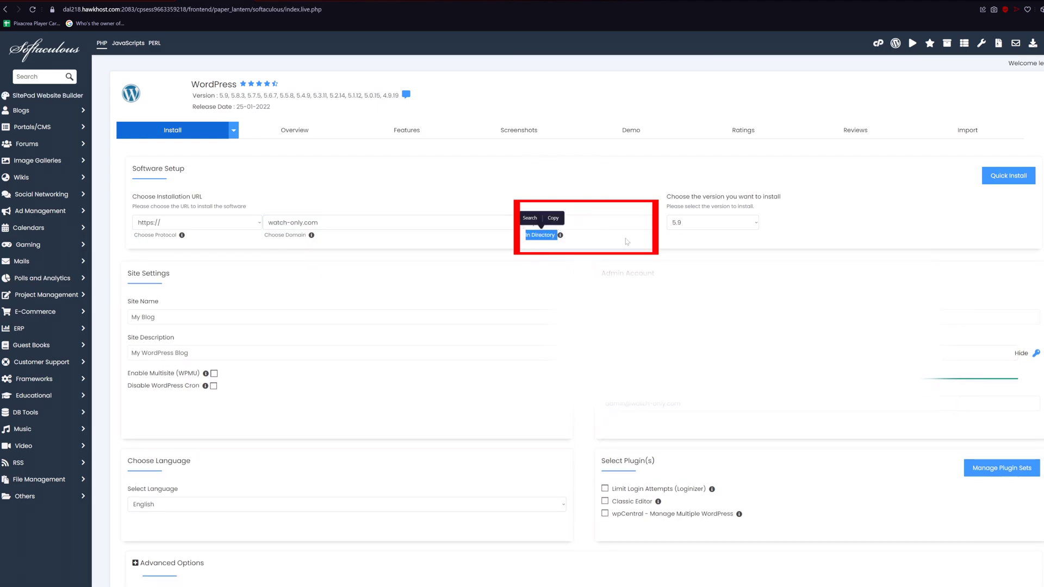
left_click(537, 223)
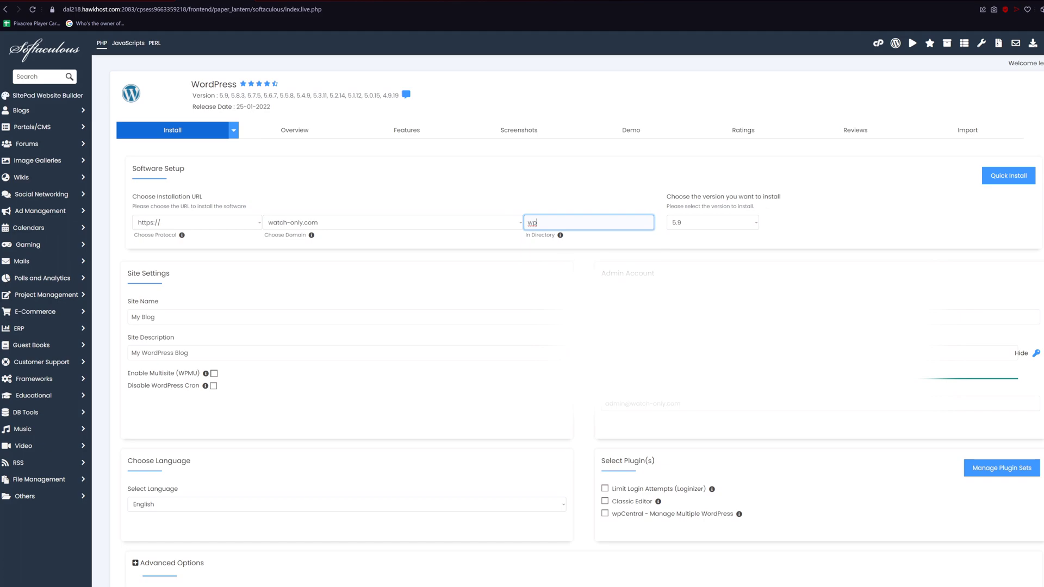
left_click(548, 184)
Set the WordPress site name to Watch-Only and go on to the site description
left_click(154, 318)
key("ctrl+a")
type("Wat")
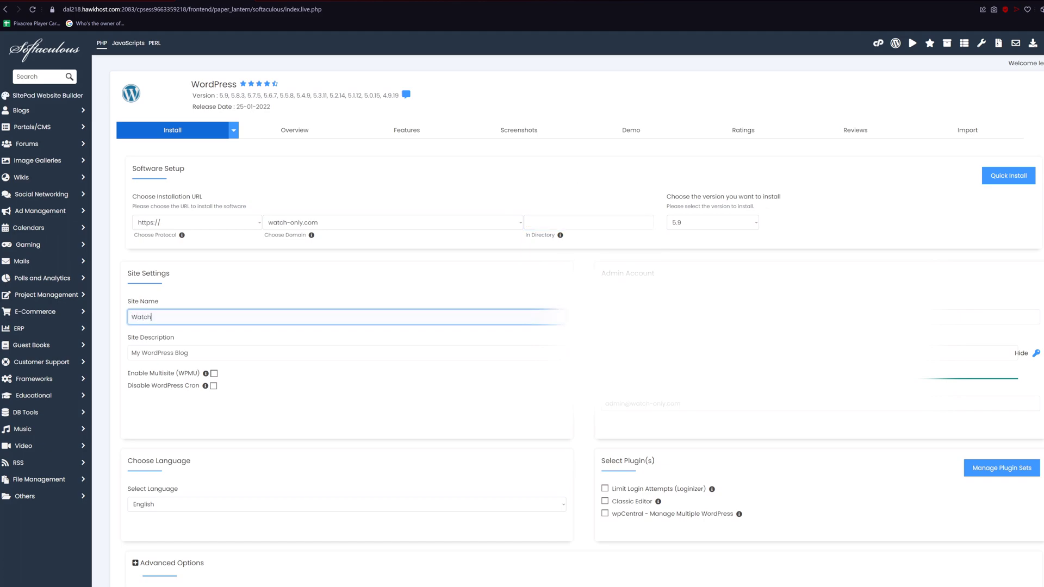
type("ch-Only")
key("Tab")
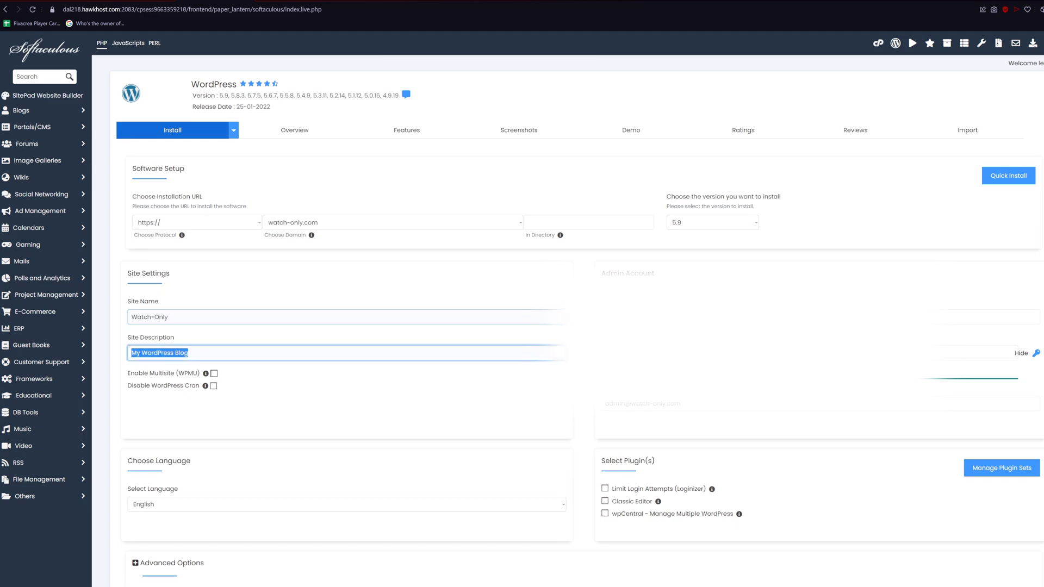
Set the site description to "Website about watching stuff for some reason" and go on to the first admin account field
type("W")
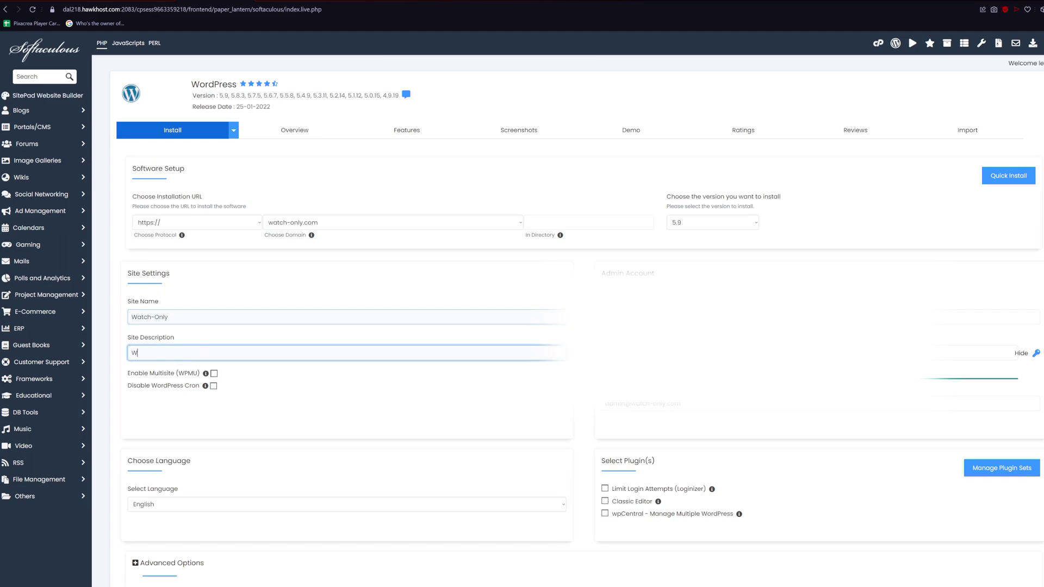
type("ebsite about watching stuff for some reason")
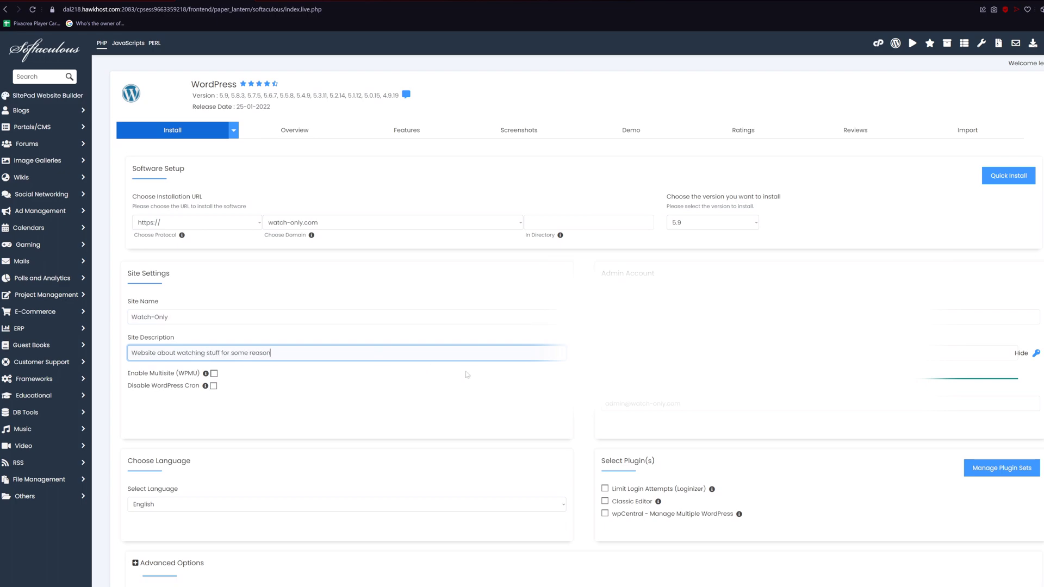
left_click(820, 317)
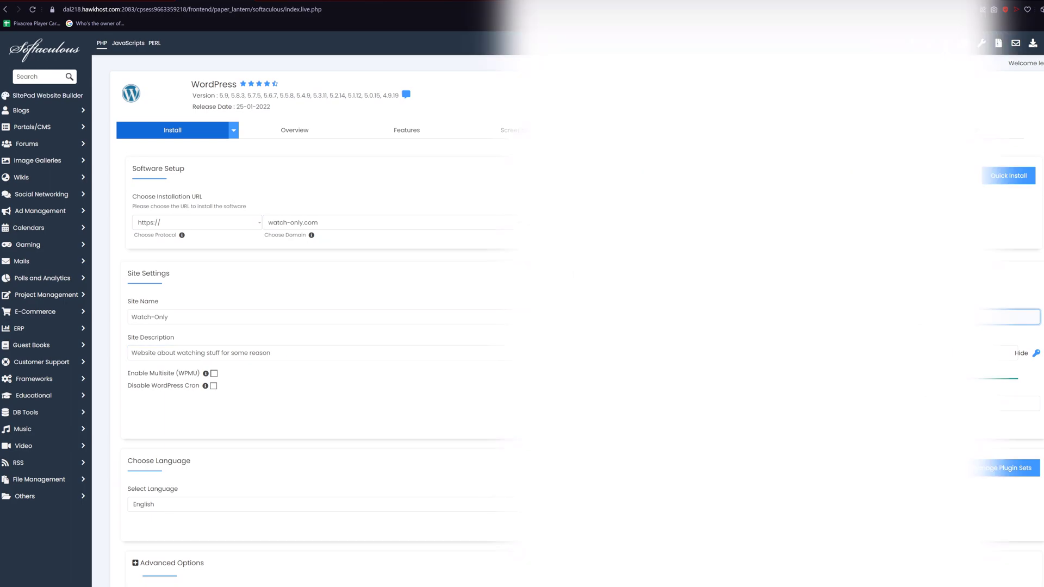
Browse the next set of optional themes and install WordPress without selecting one
scroll(304, 305, "down", 8)
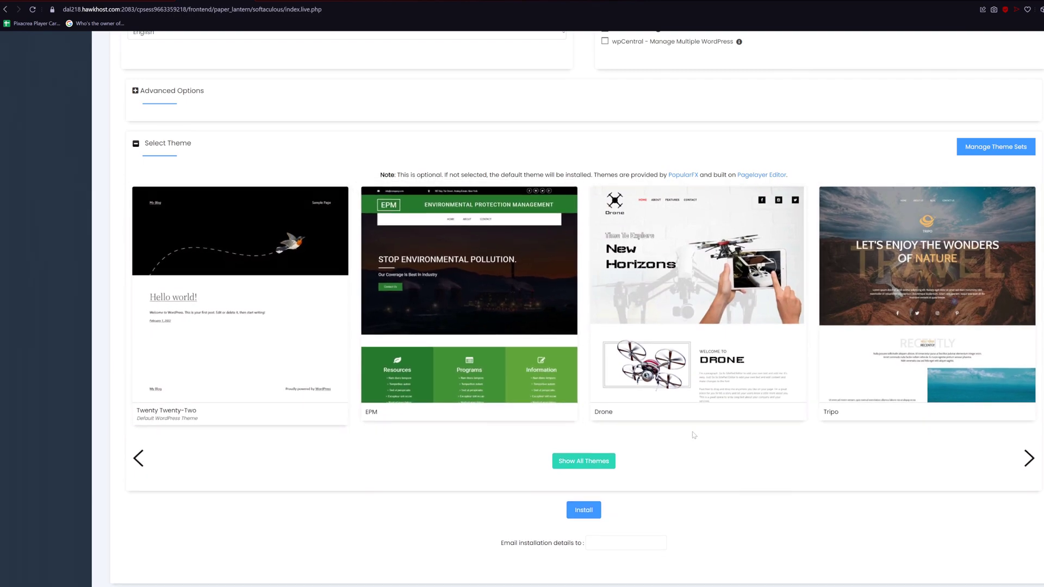
left_click(1032, 469)
scroll(1032, 468, "down", 2)
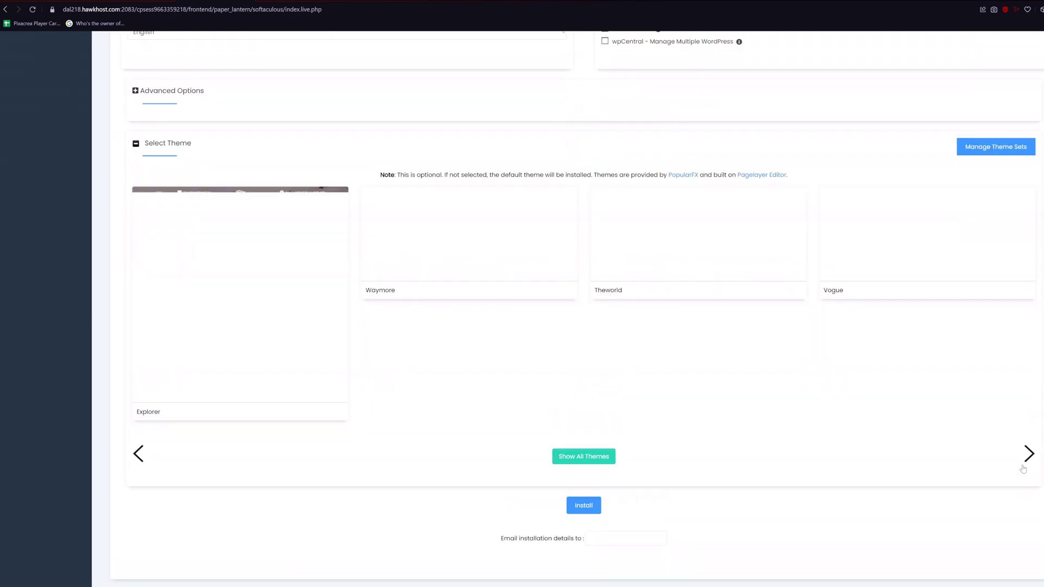
scroll(832, 364, "down", 1)
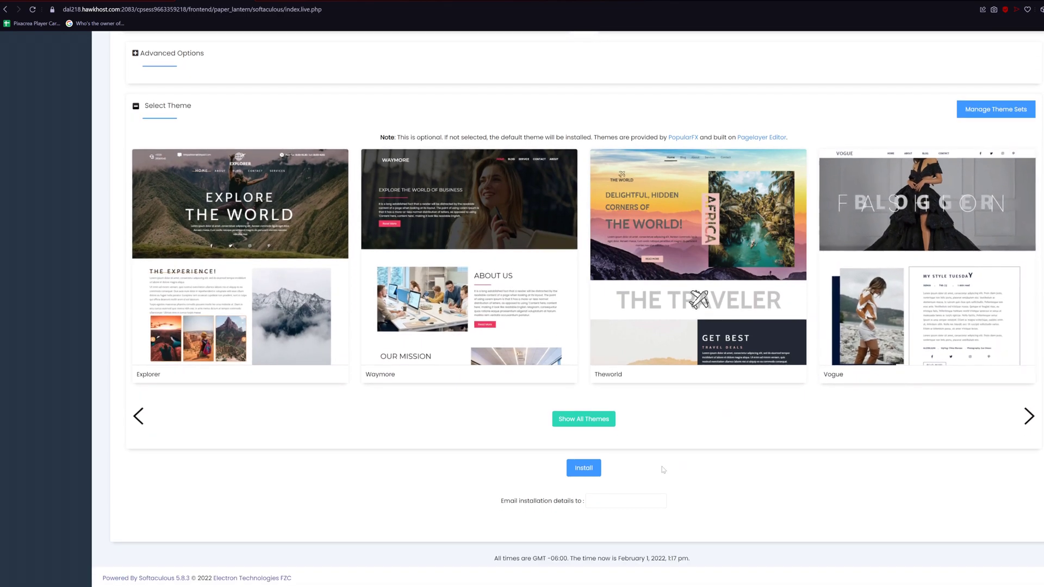
left_click(583, 470)
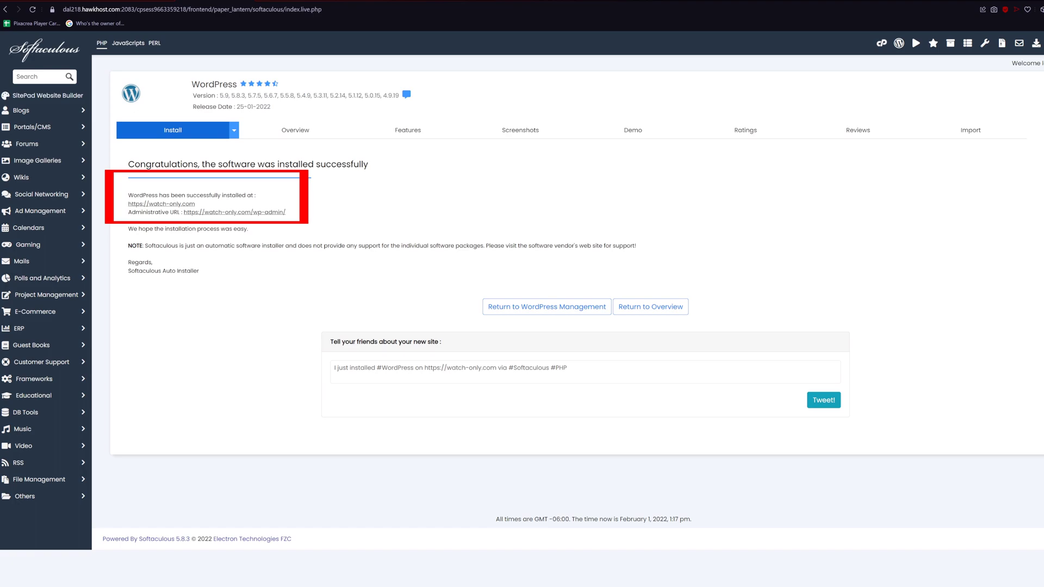
left_click_drag(295, 213, 128, 202)
left_click(123, 200)
left_click(262, 213)
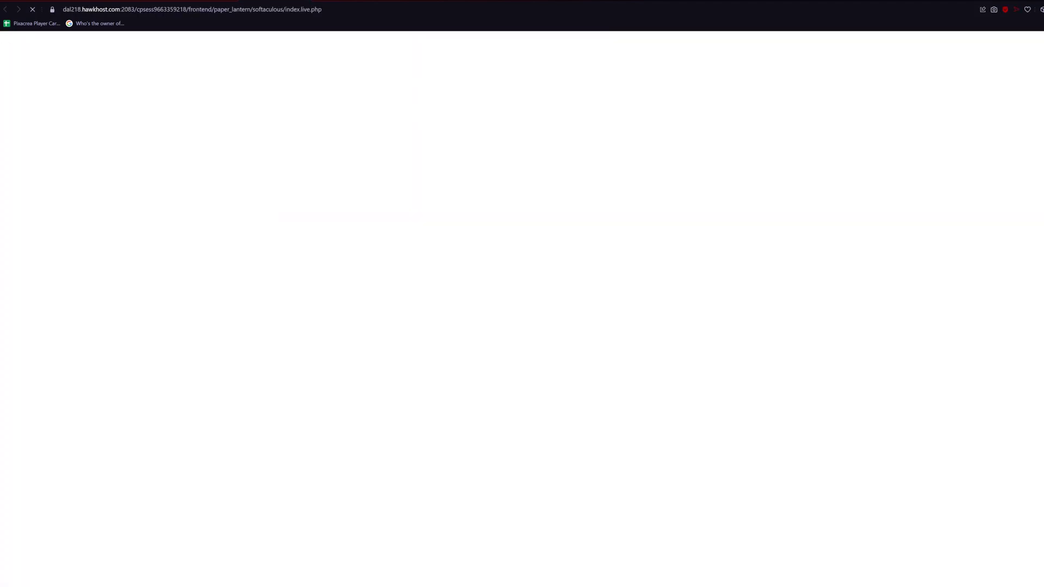